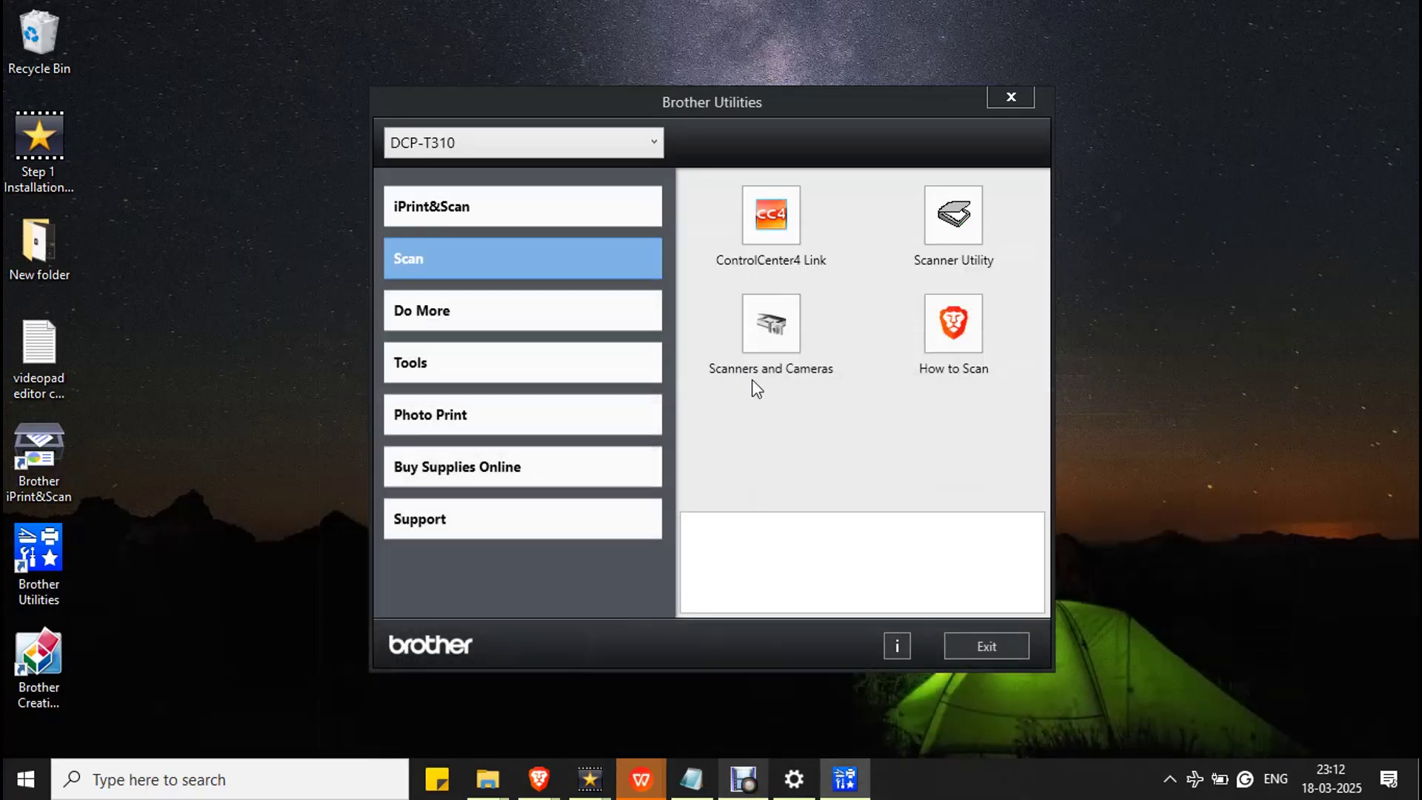
# Launch ControlCenter4 for the DCP-T310 from the Scan category of Brother Utilities
pyautogui.click(765, 230)
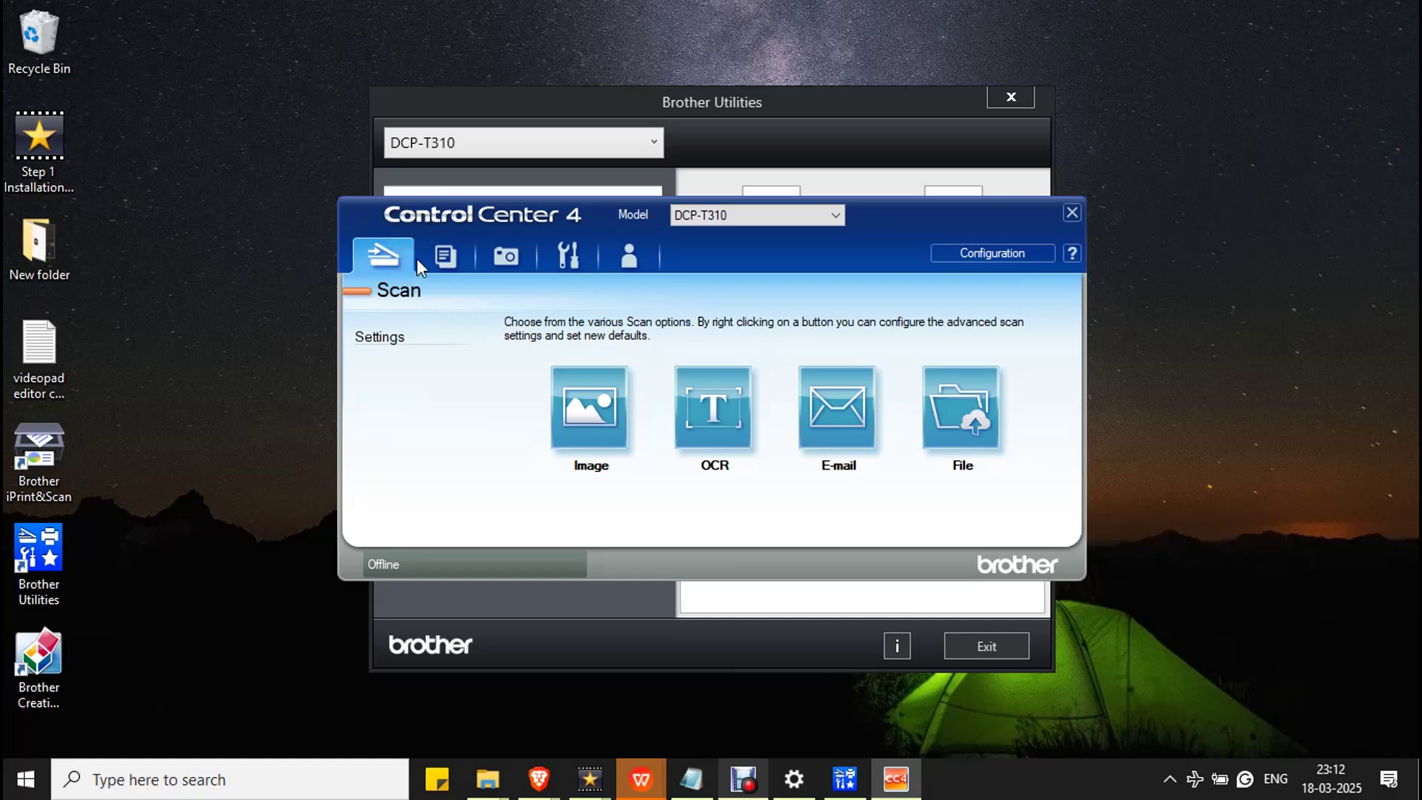
# Toggle between the Scan and Device Settings tabs, finishing on Device Settings
pyautogui.click(564, 251)
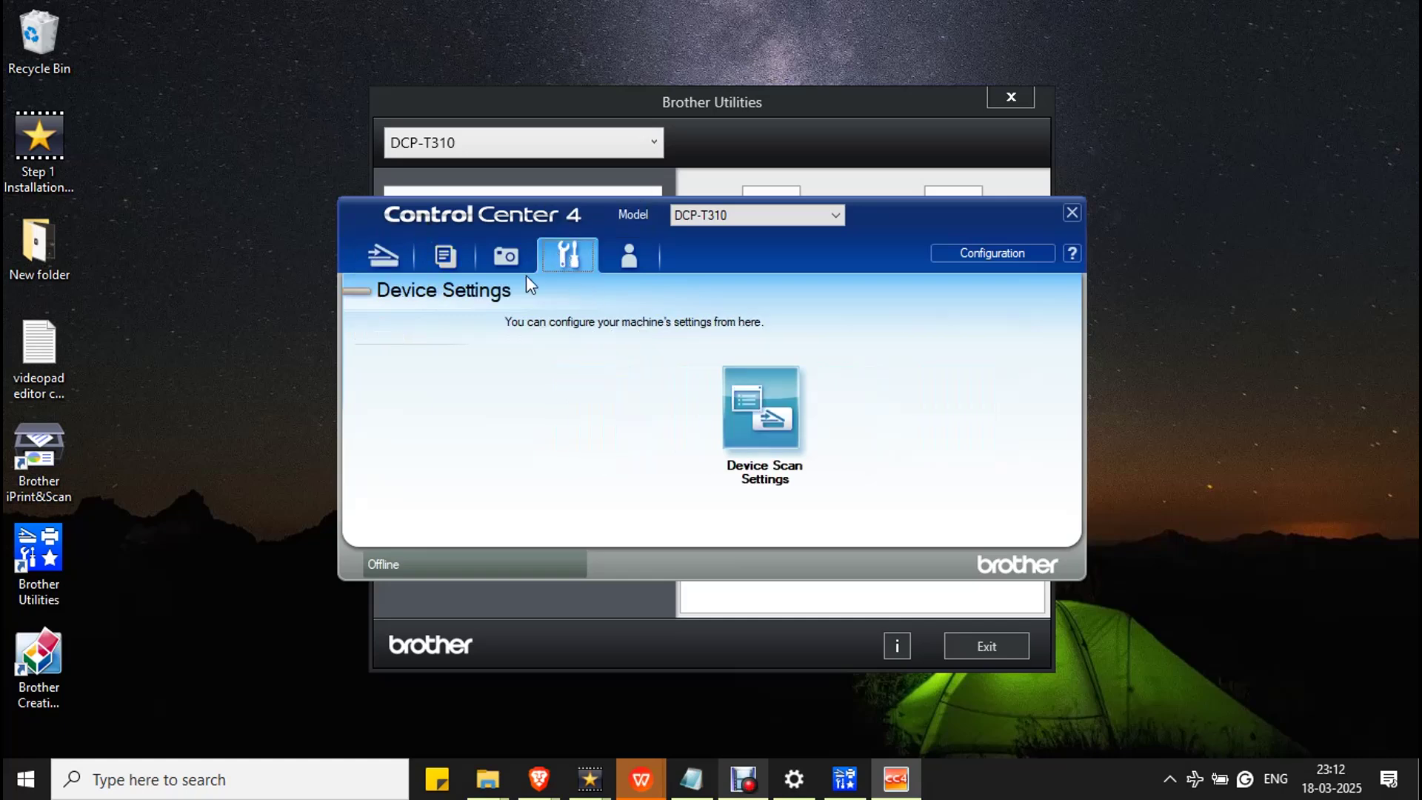
pyautogui.click(362, 247)
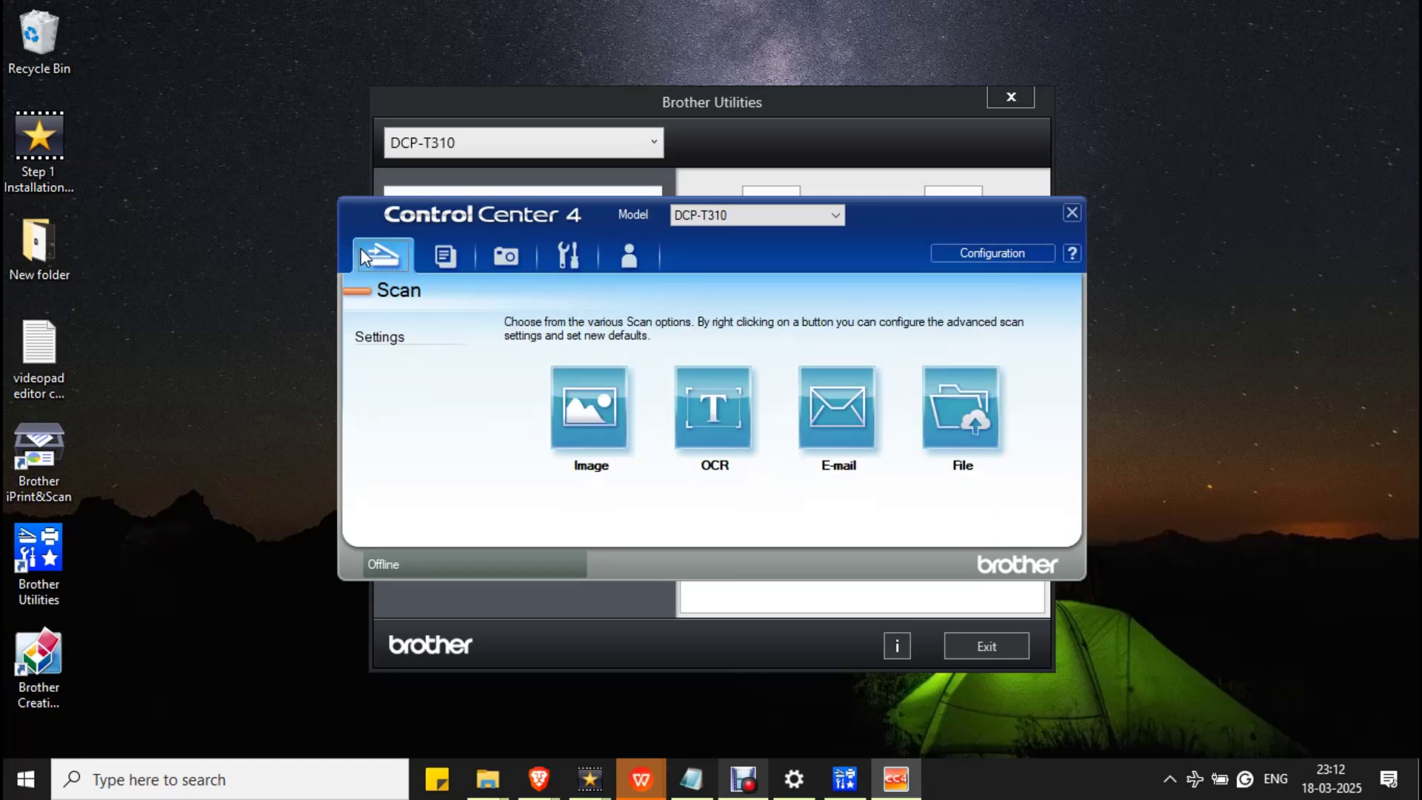
pyautogui.click(554, 263)
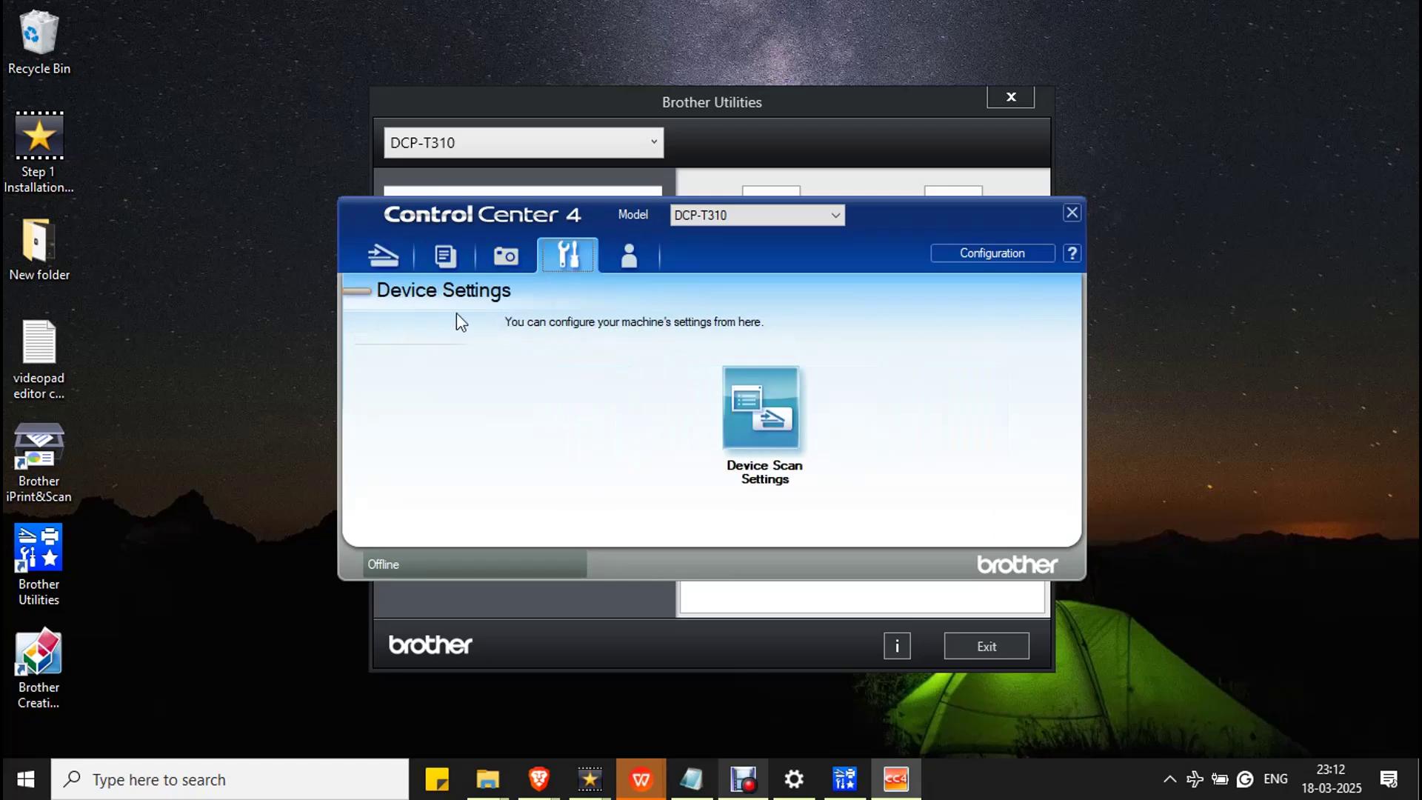
pyautogui.click(376, 259)
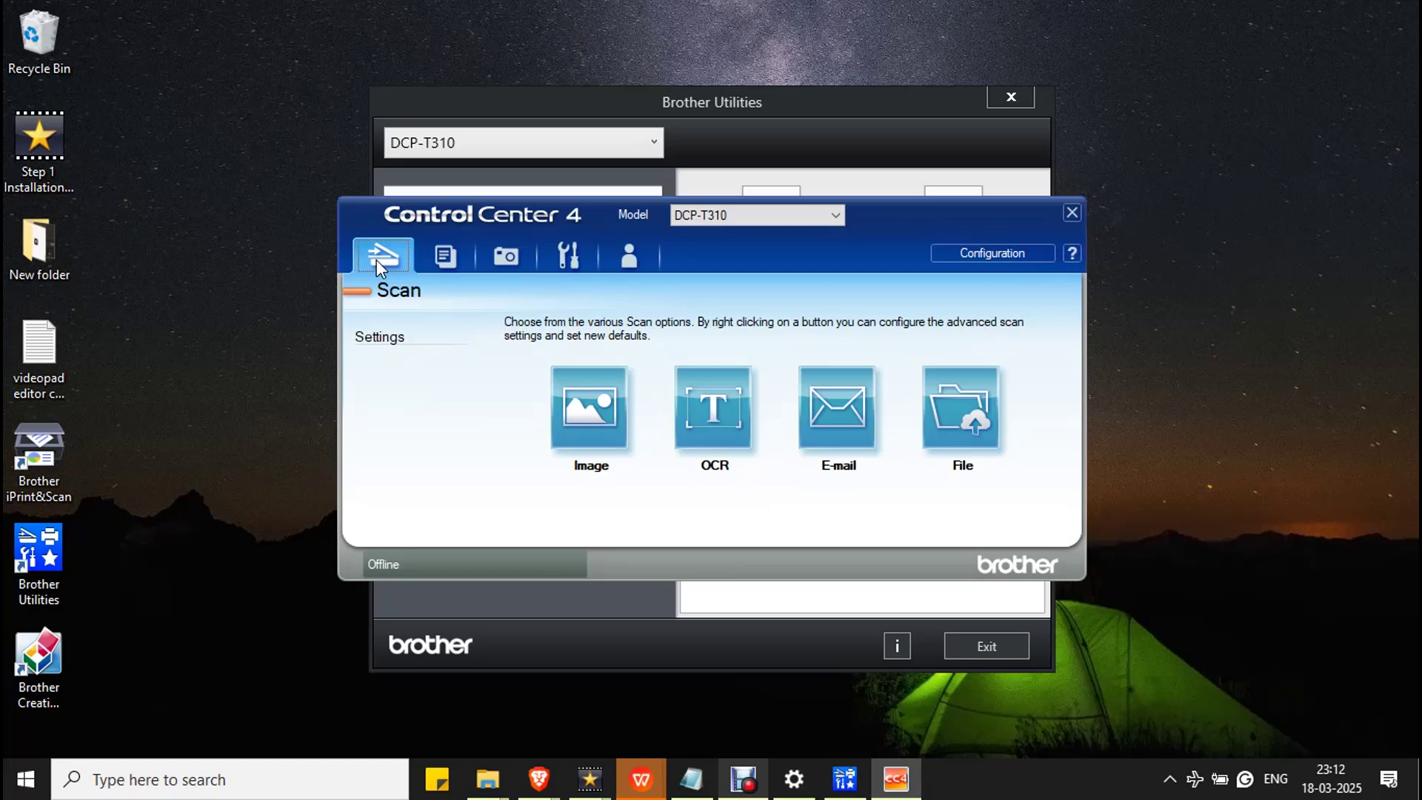
pyautogui.moveTo(571, 420)
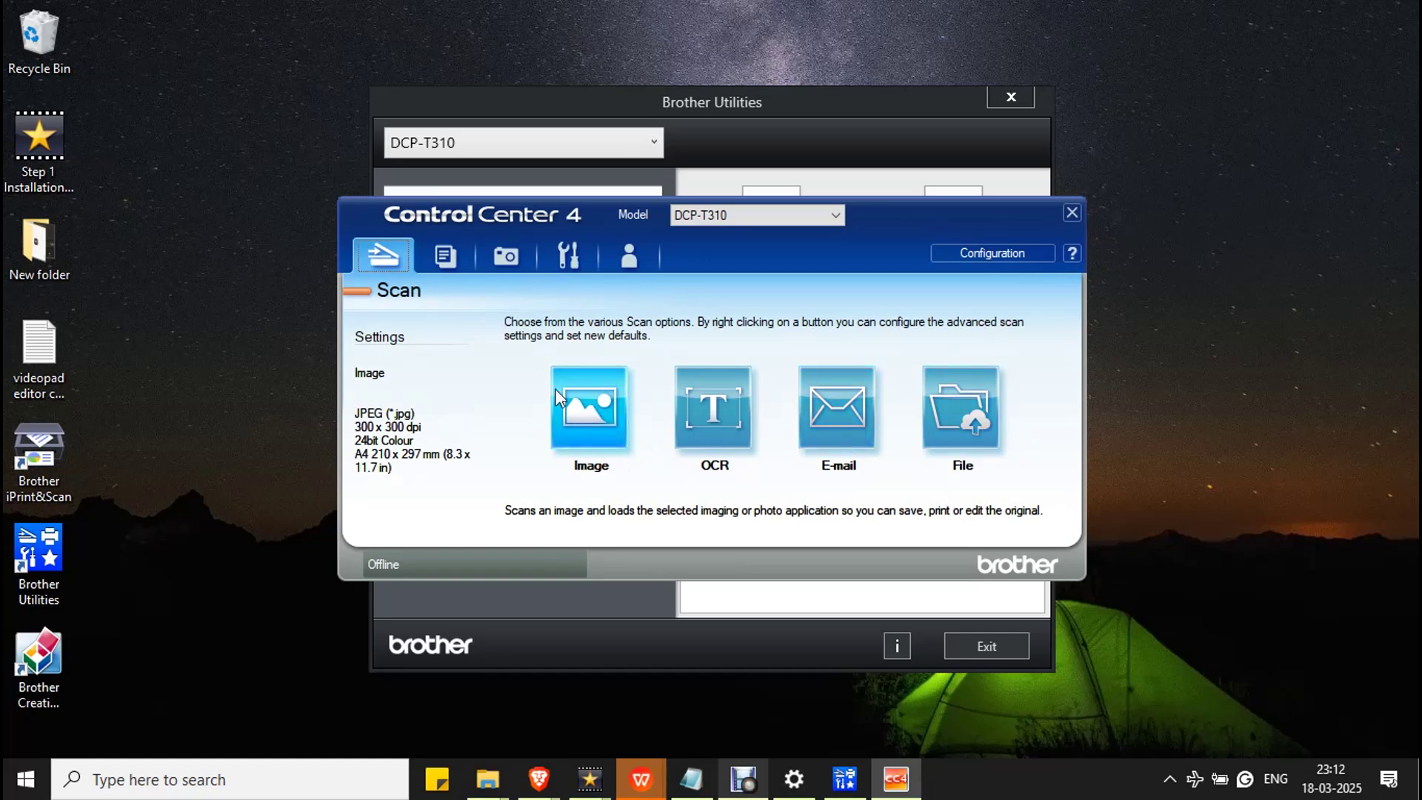
pyautogui.click(558, 263)
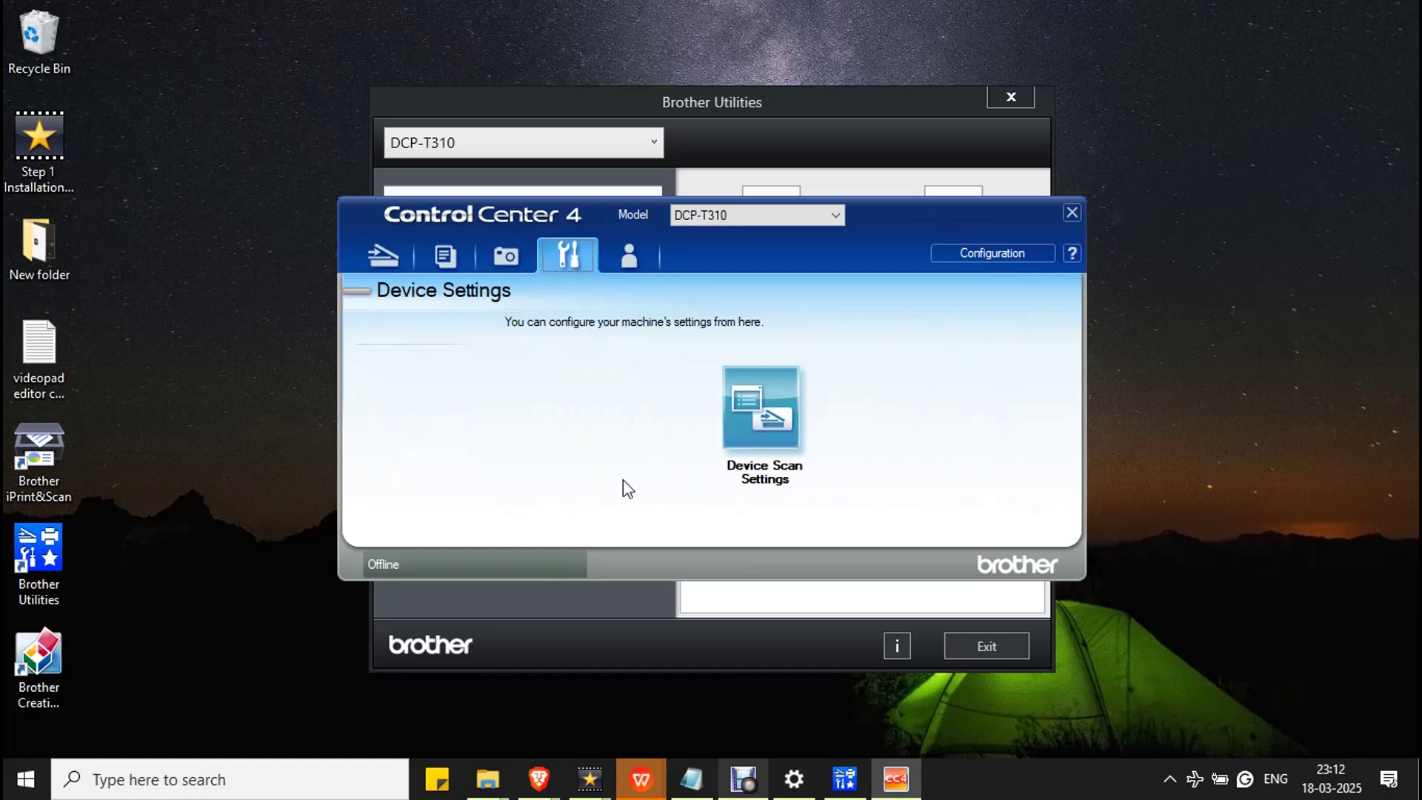
# Open Device Scan Settings, review the OCR, E-mail and File tabs, then return to Image
pyautogui.click(748, 449)
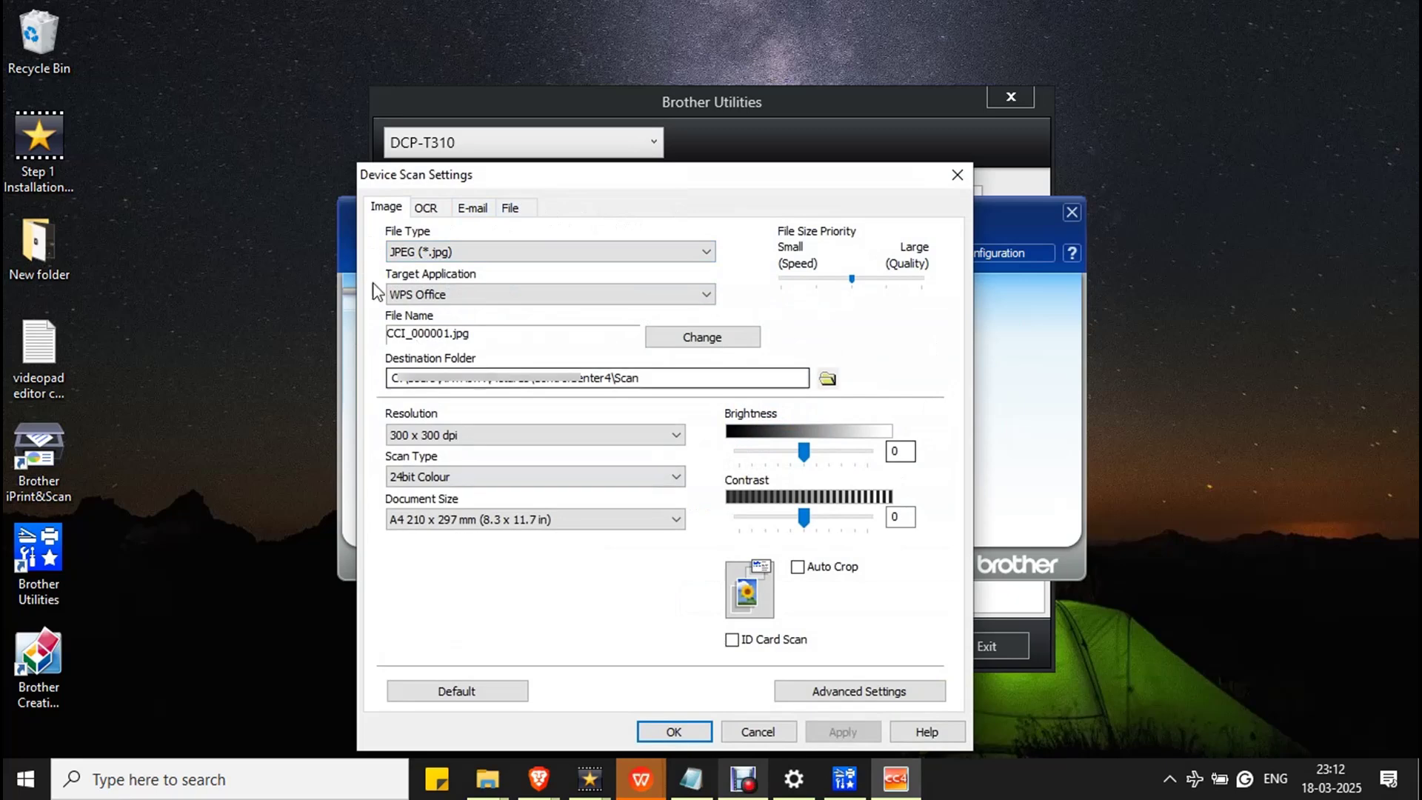
pyautogui.click(429, 211)
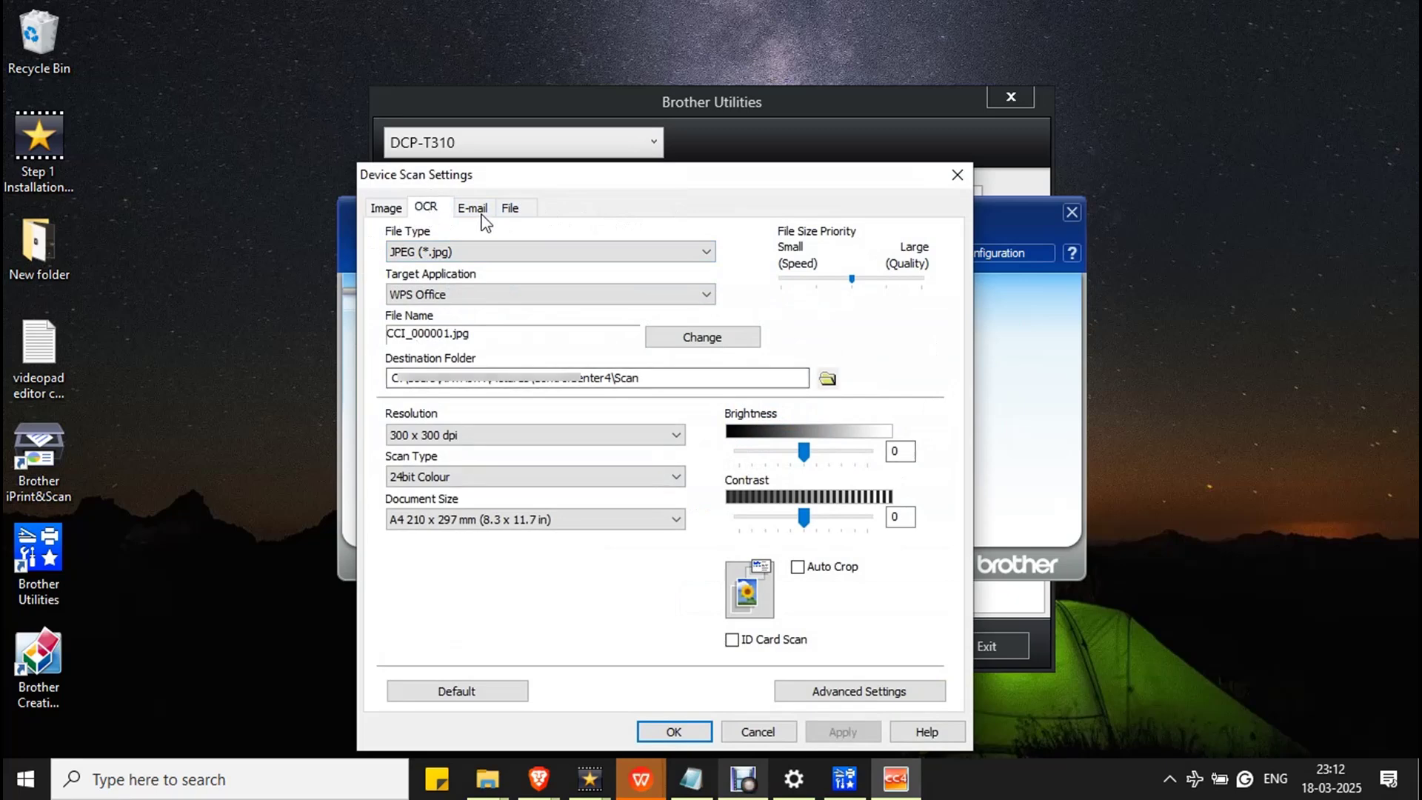
pyautogui.click(478, 215)
pyautogui.click(508, 210)
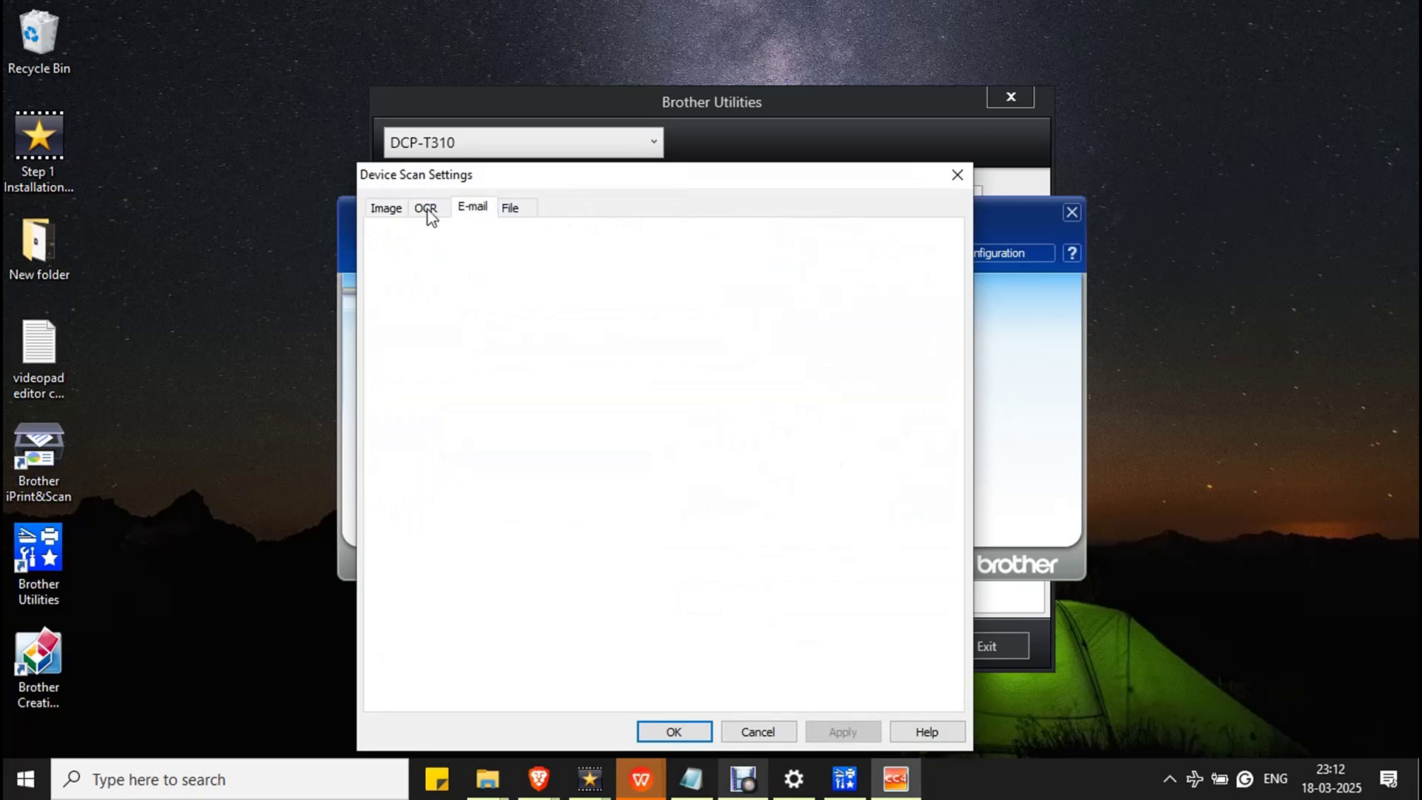
pyautogui.click(426, 213)
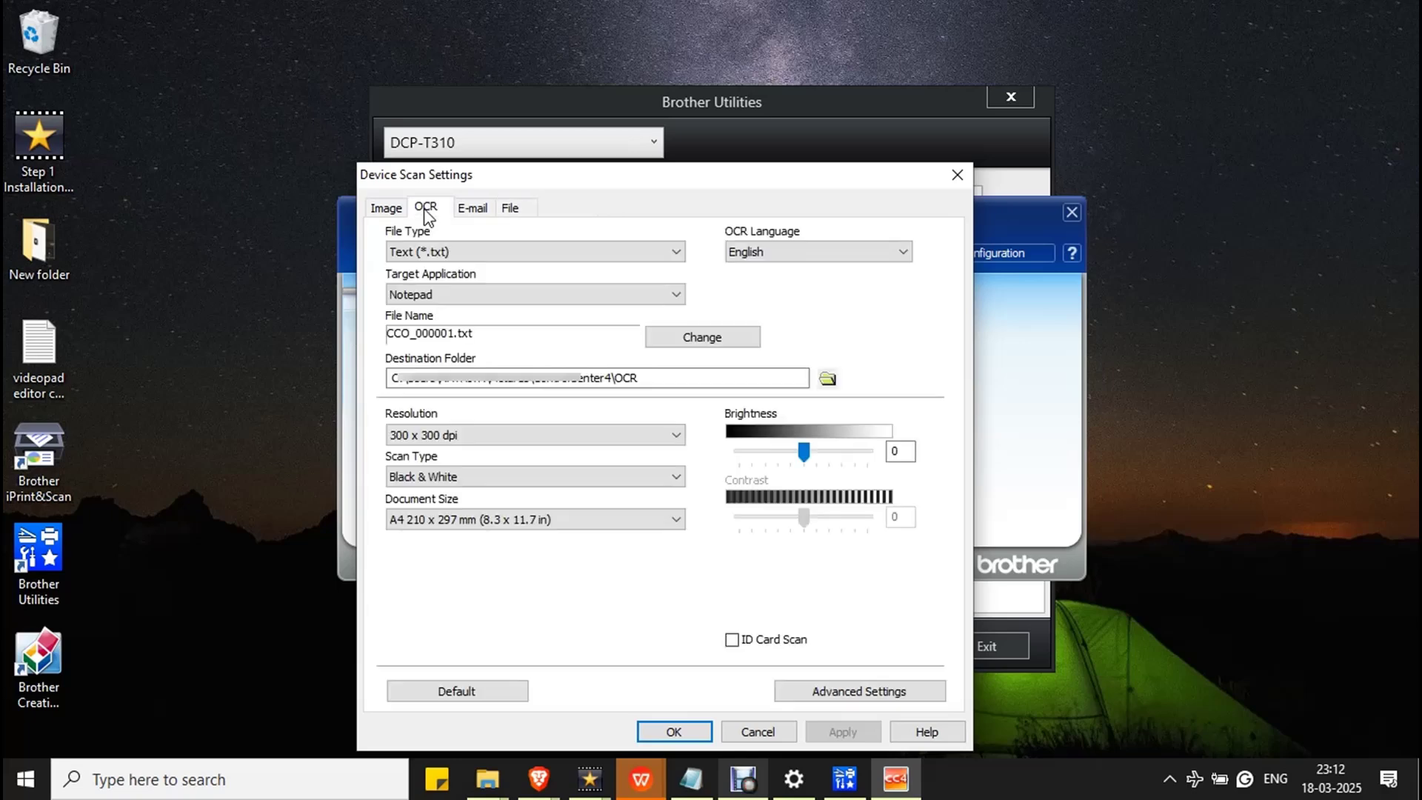
pyautogui.click(471, 211)
pyautogui.click(505, 212)
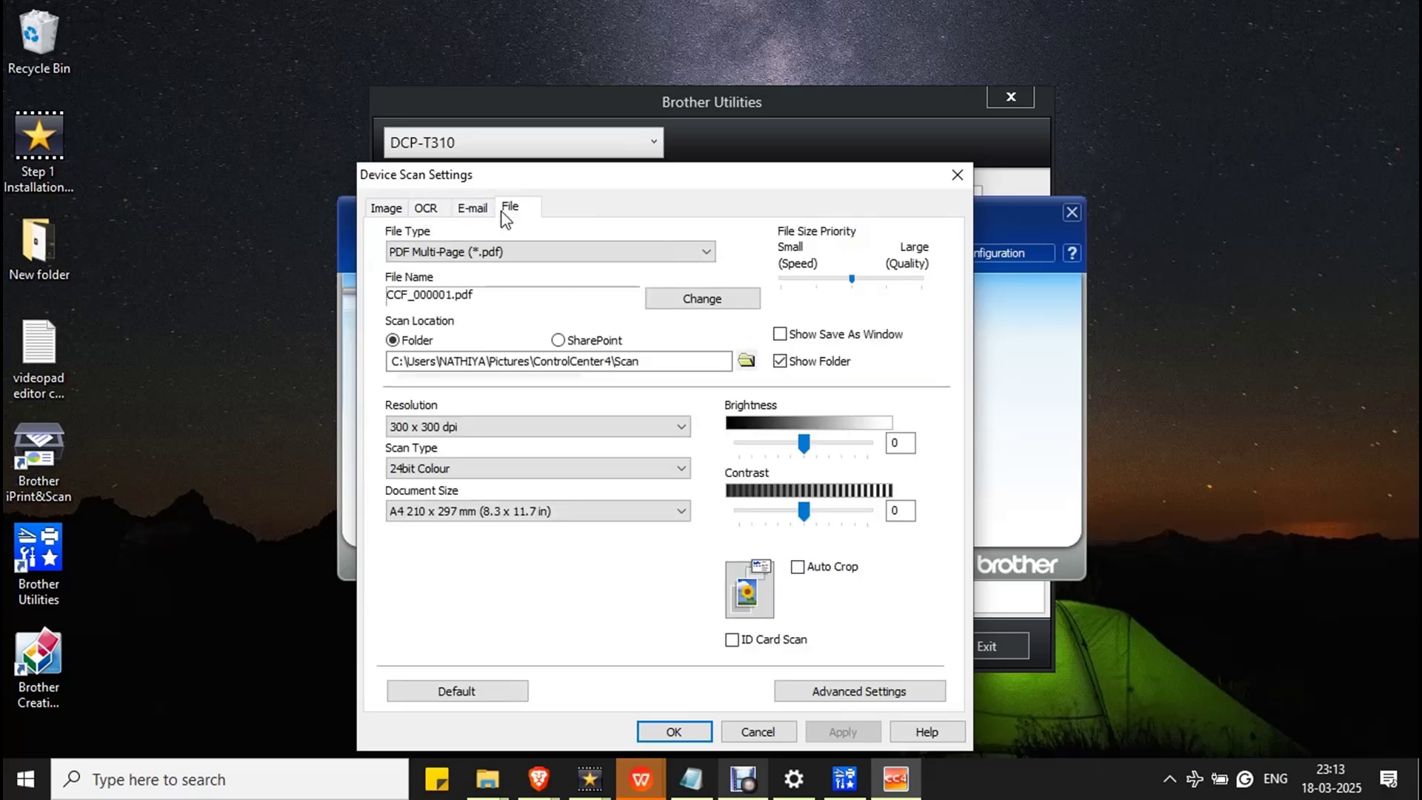
pyautogui.click(382, 212)
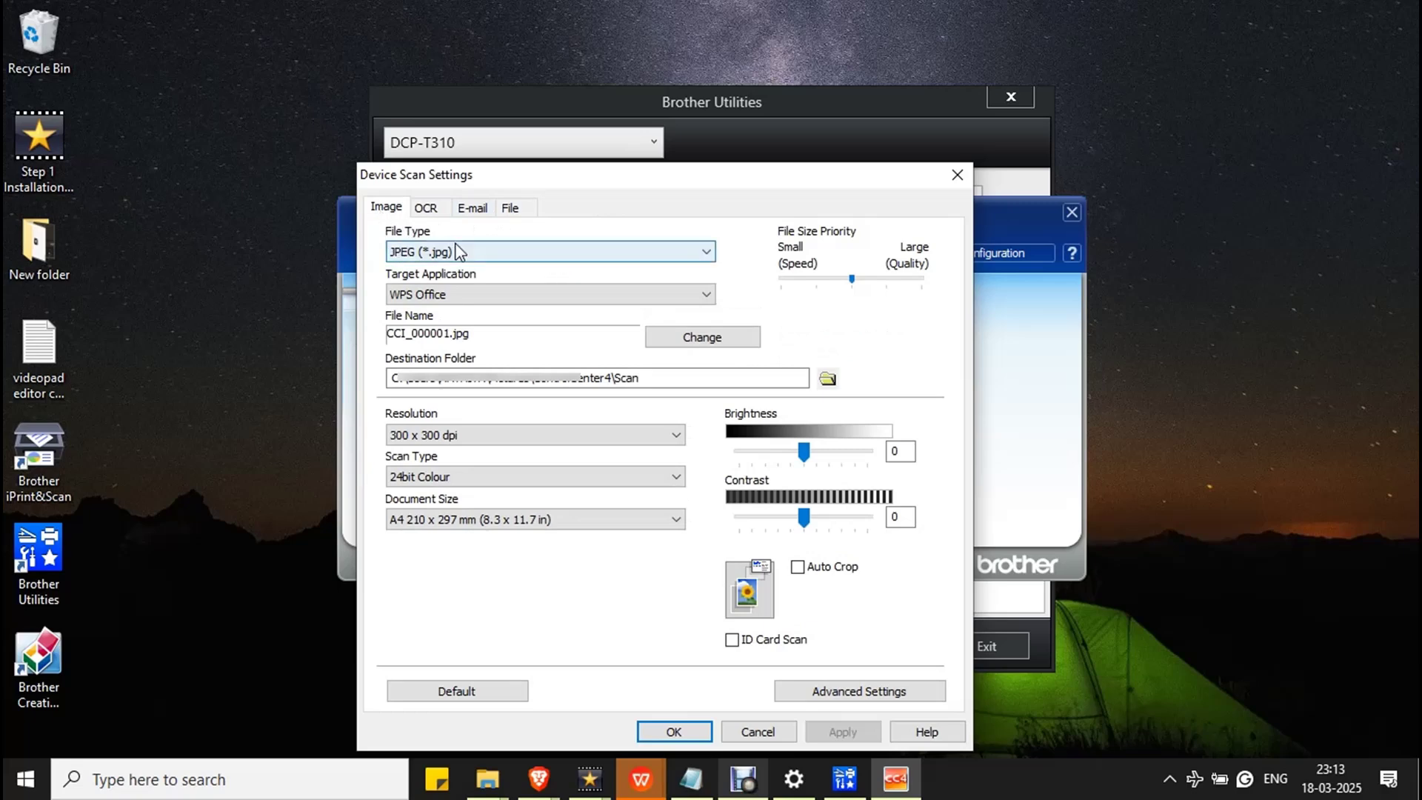
# Keep JPEG (*.jpg) as the file type and move File Size Priority toward Large (Quality)
pyautogui.click(519, 254)
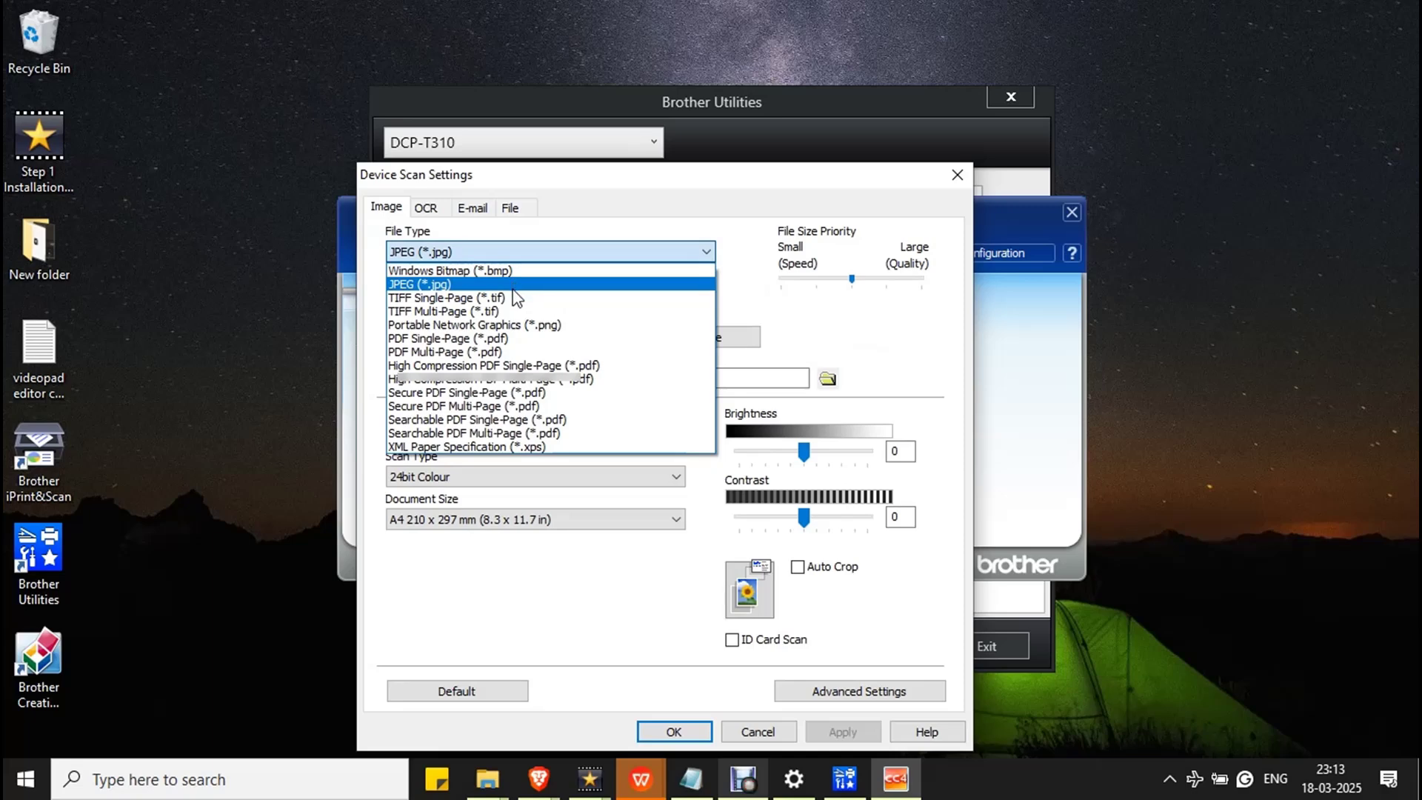
pyautogui.click(517, 285)
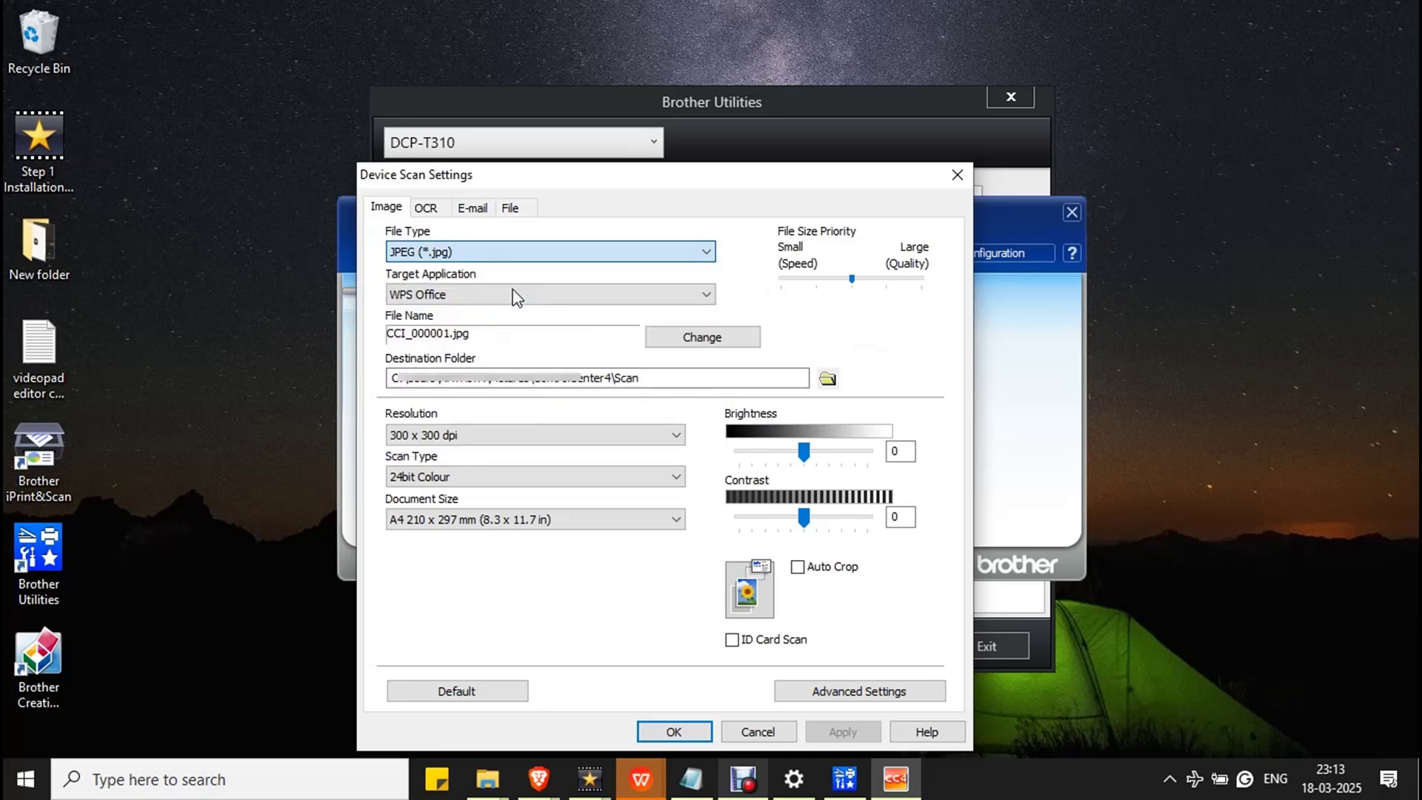
pyautogui.click(474, 255)
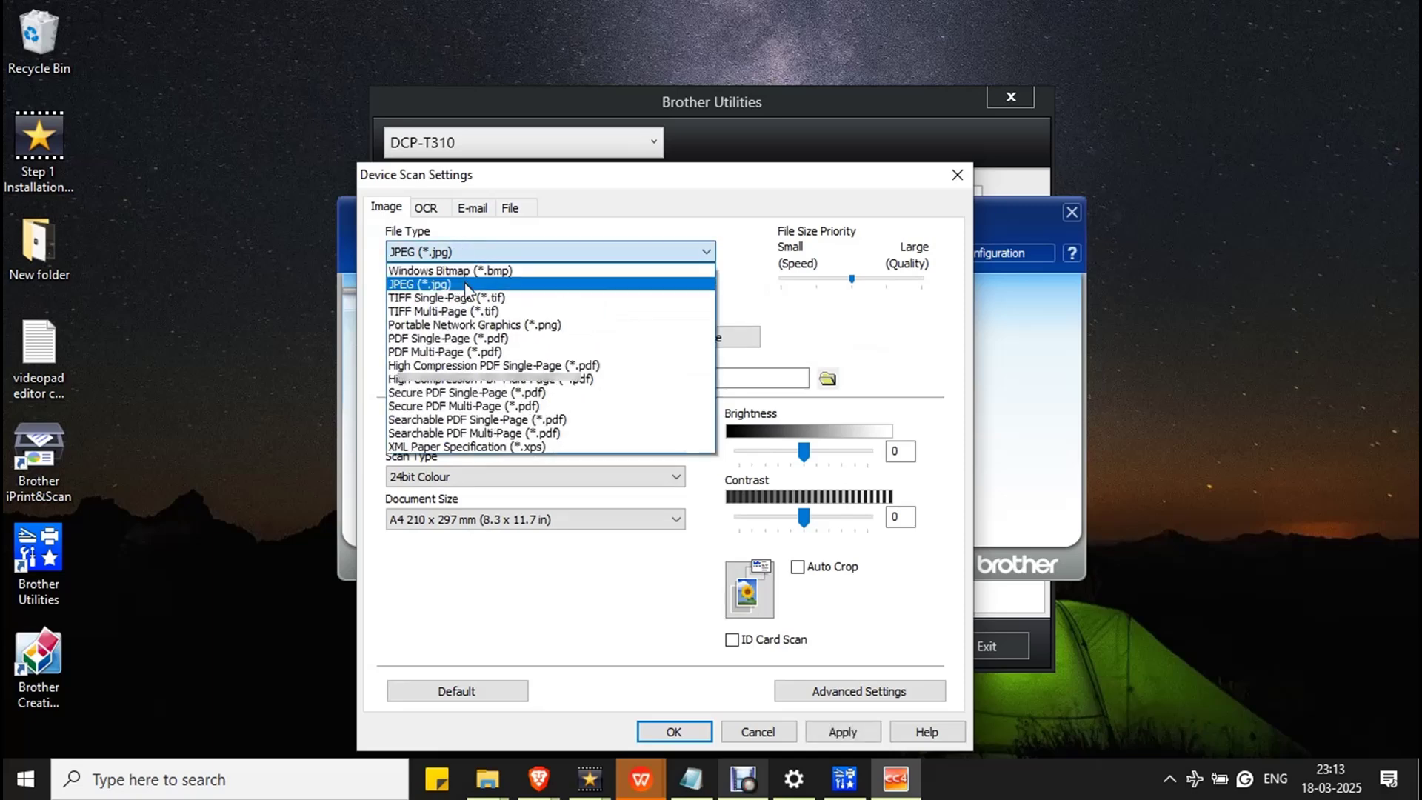
pyautogui.click(467, 292)
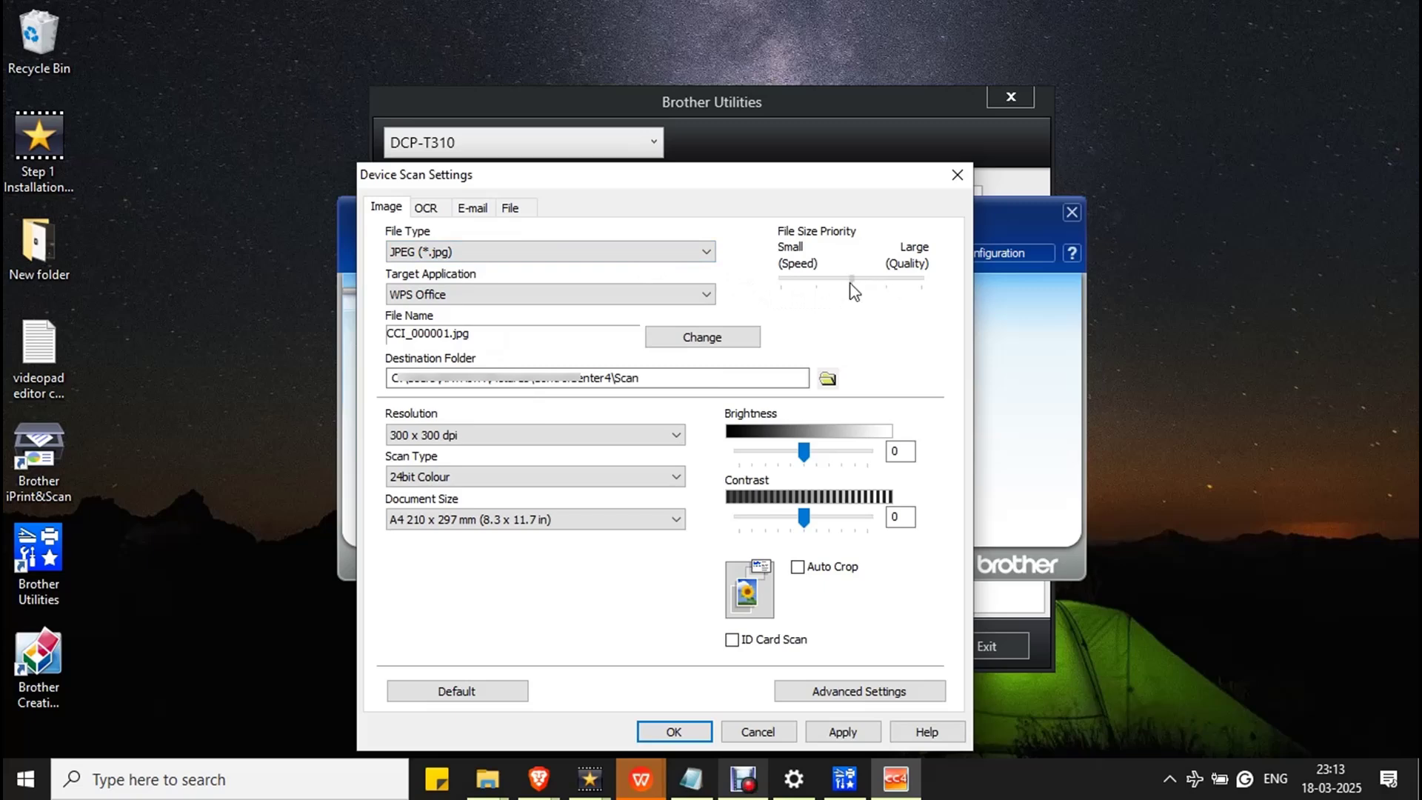
pyautogui.moveTo(851, 285); pyautogui.dragTo(878, 285)
pyautogui.click(468, 293)
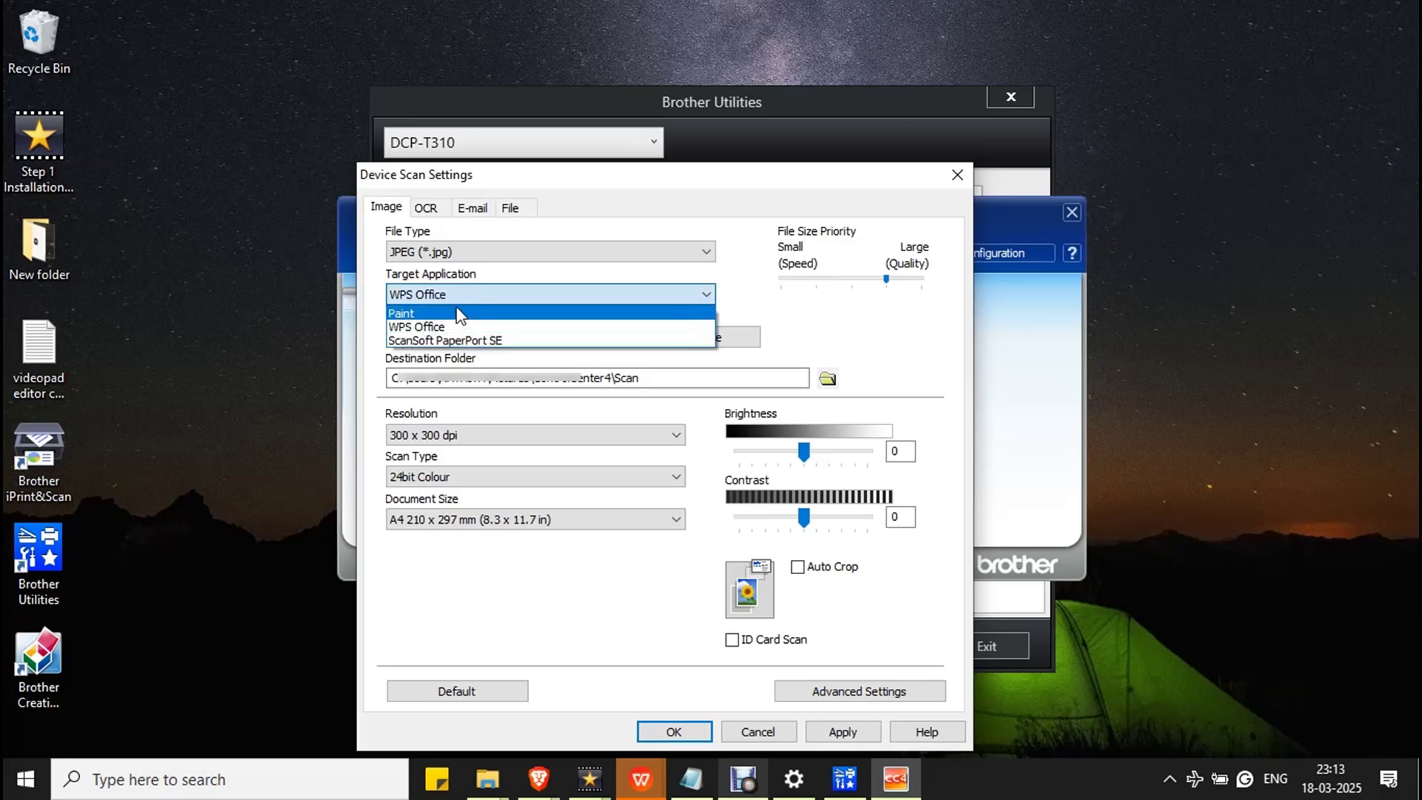
pyautogui.click(468, 295)
pyautogui.click(470, 303)
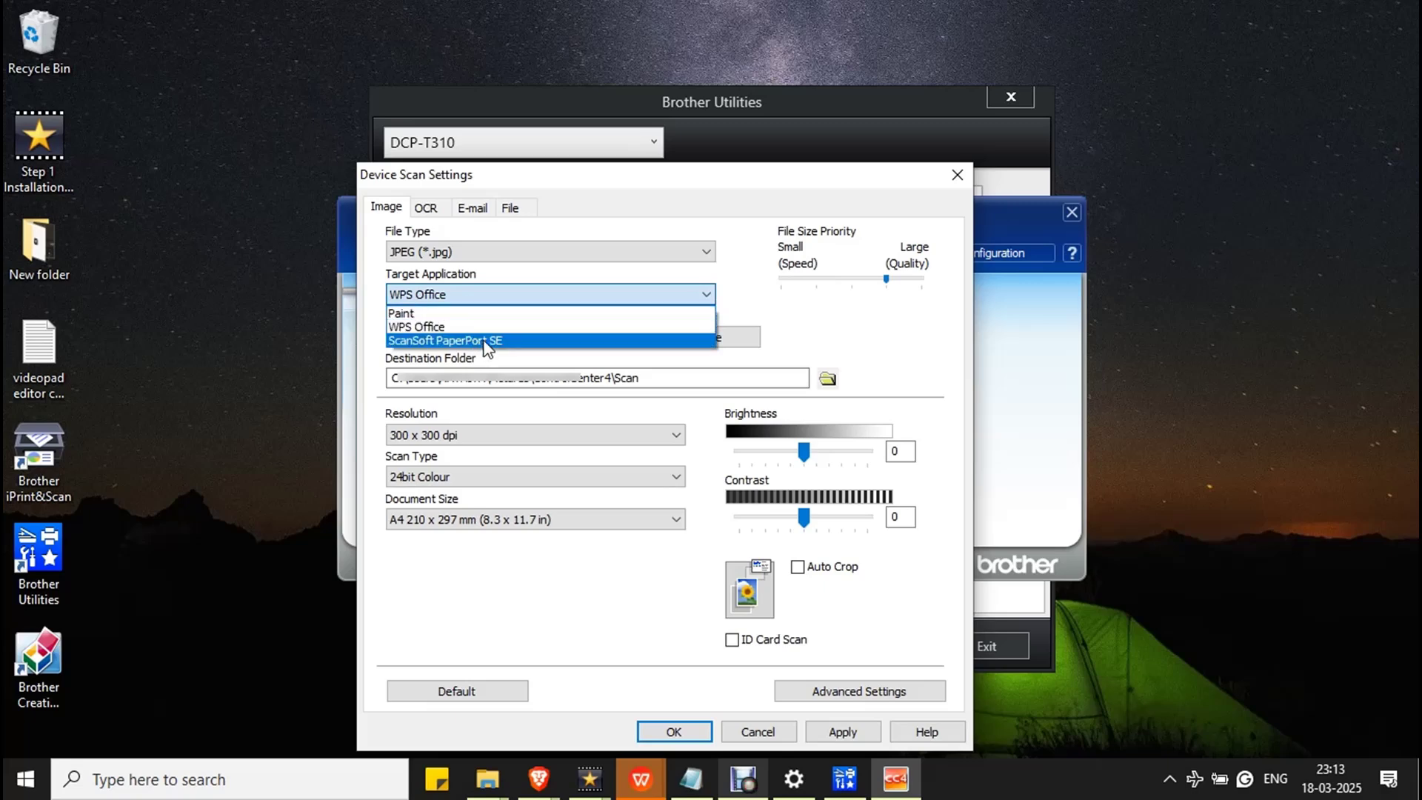
pyautogui.click(415, 331)
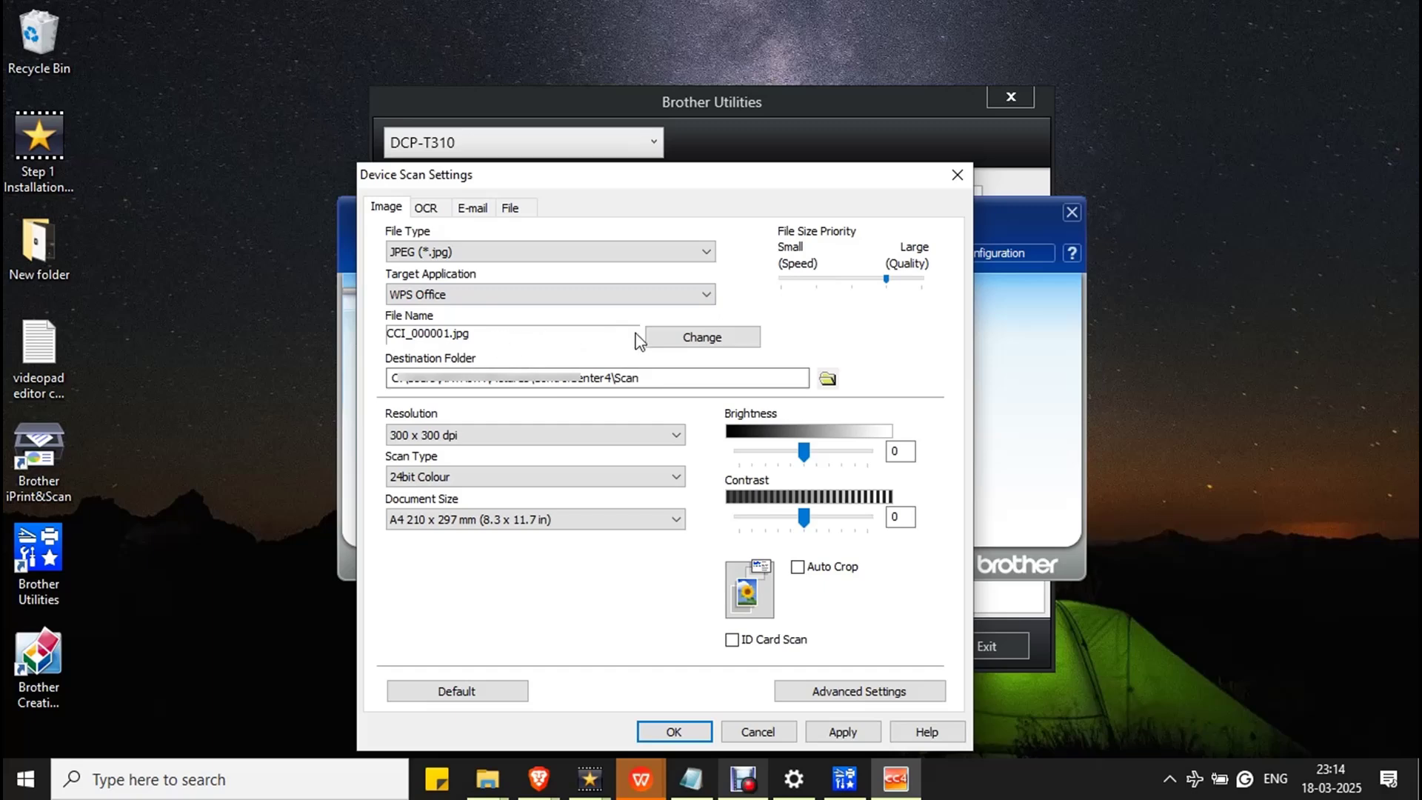
# Switch the file name style to Date_Name_Counter and edit the name prefix to CCII
pyautogui.click(703, 344)
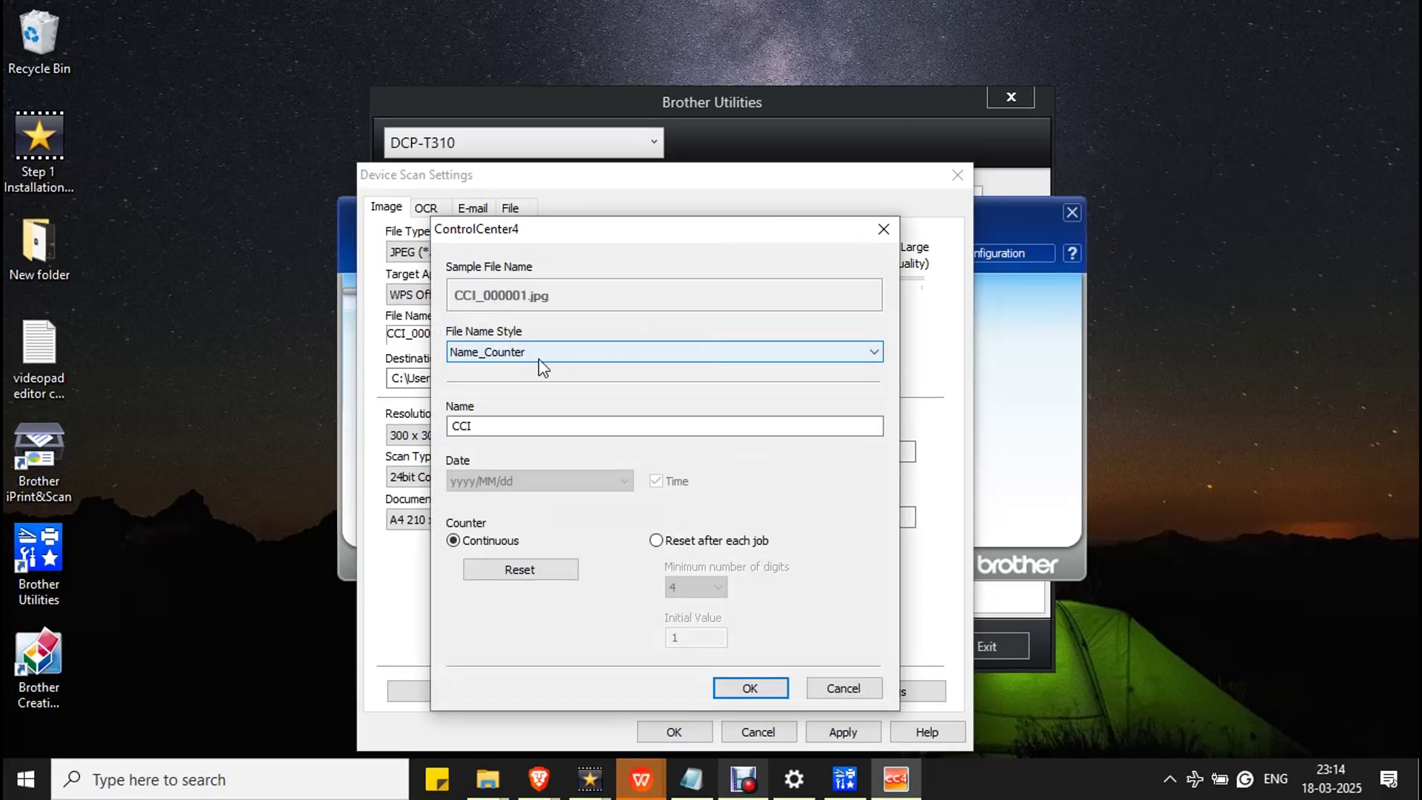
pyautogui.click(539, 352)
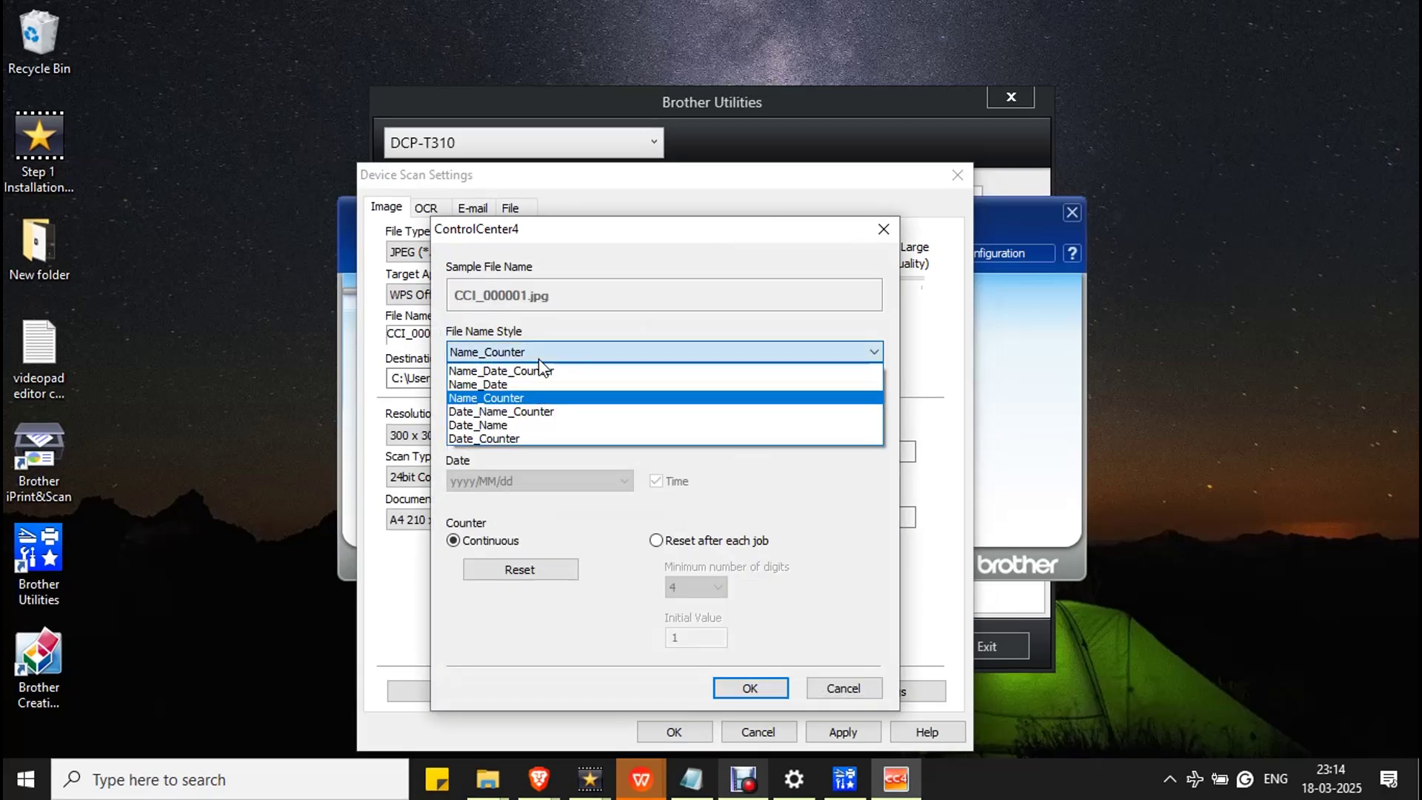
pyautogui.click(495, 412)
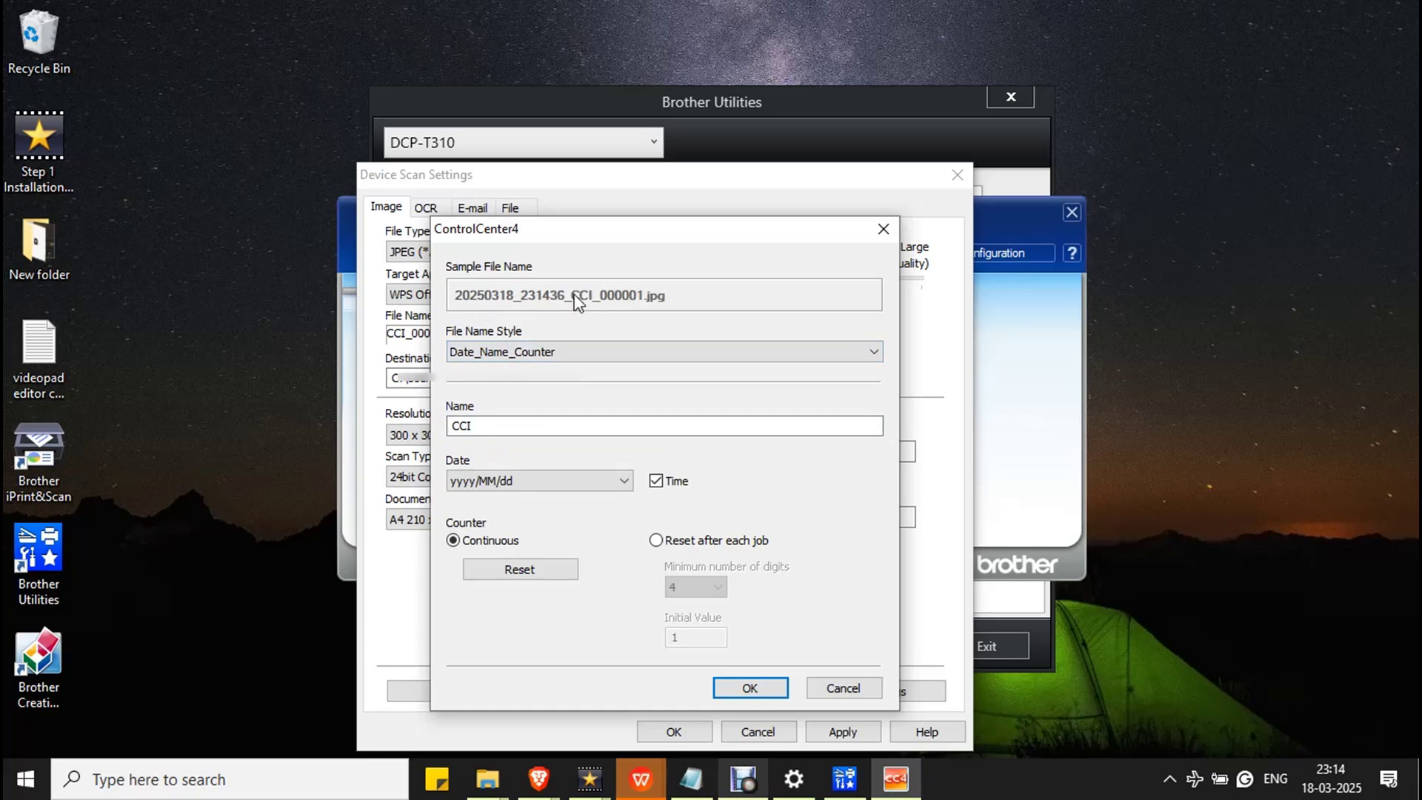
pyautogui.click(493, 431)
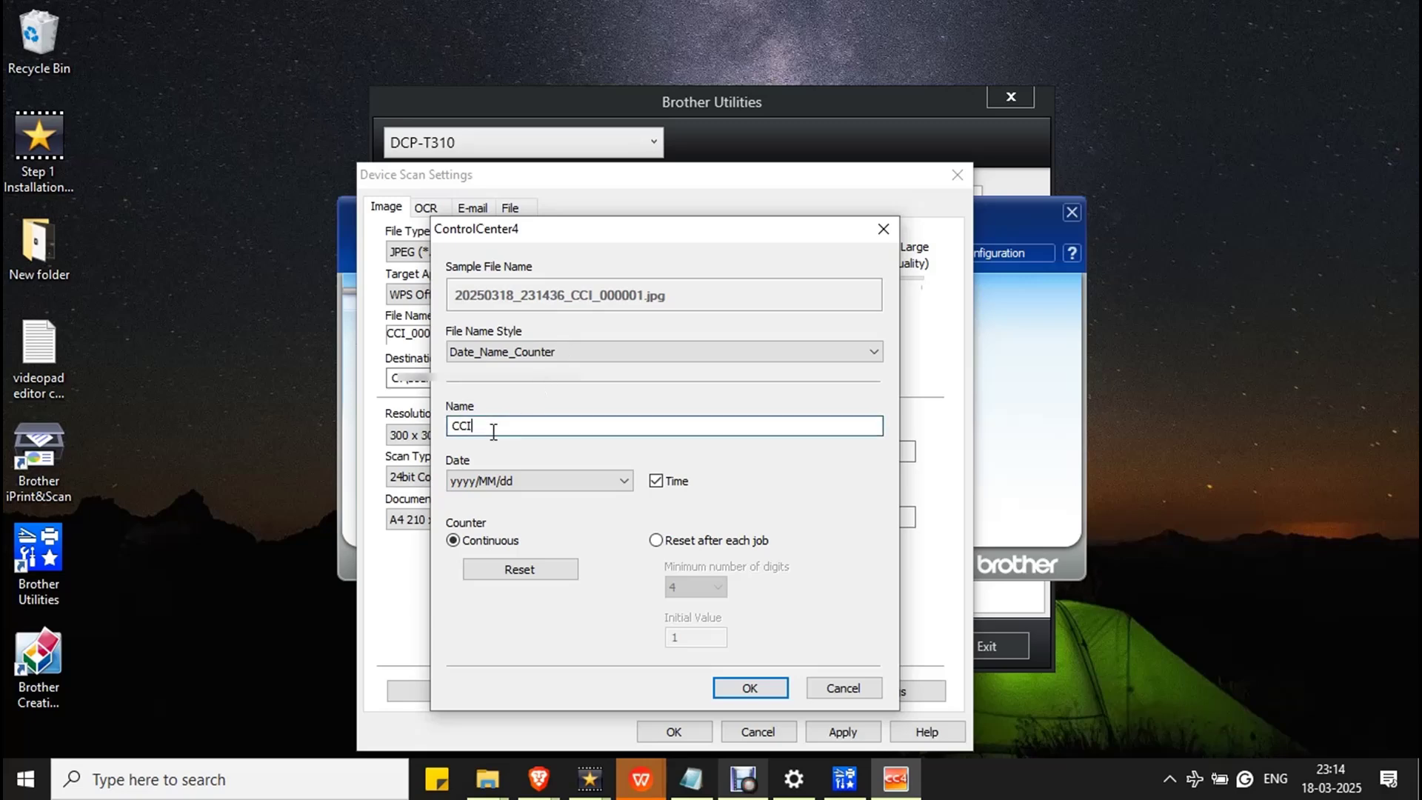
pyautogui.write('i')
pyautogui.press('BackSpace')
pyautogui.write('I')
# Choose the MM/dd/yyyy date format and keep the time in the file name
pyautogui.click(624, 483)
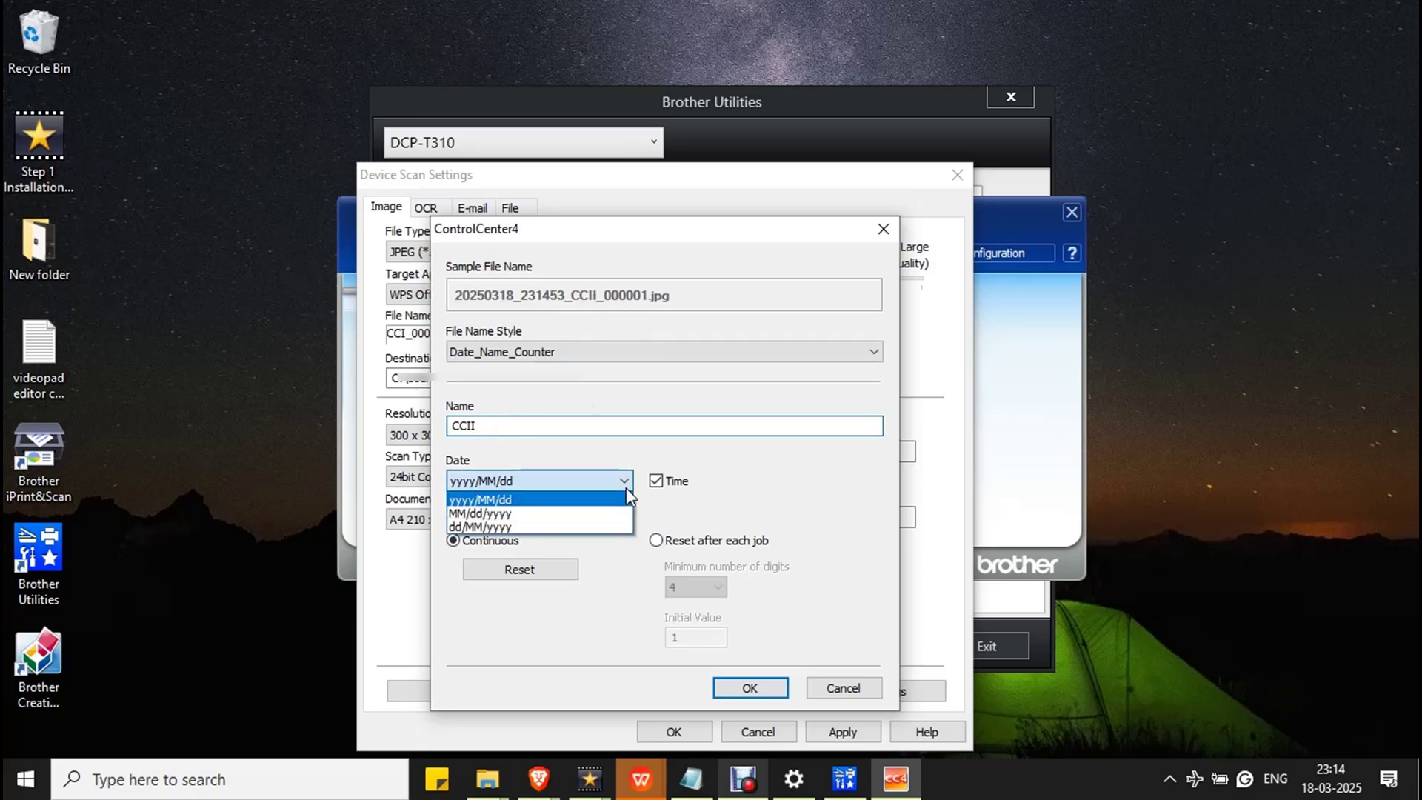
pyautogui.click(580, 518)
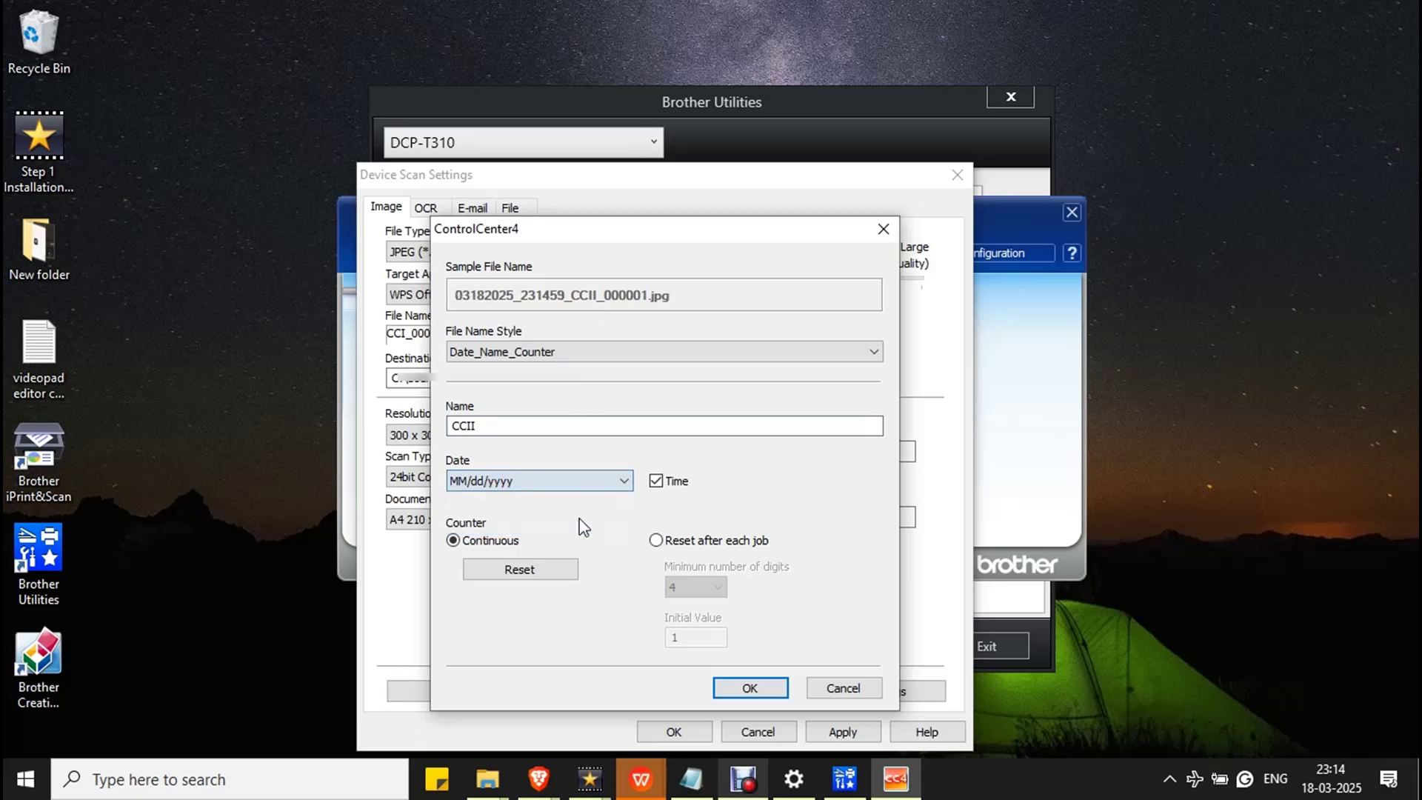
pyautogui.click(654, 485)
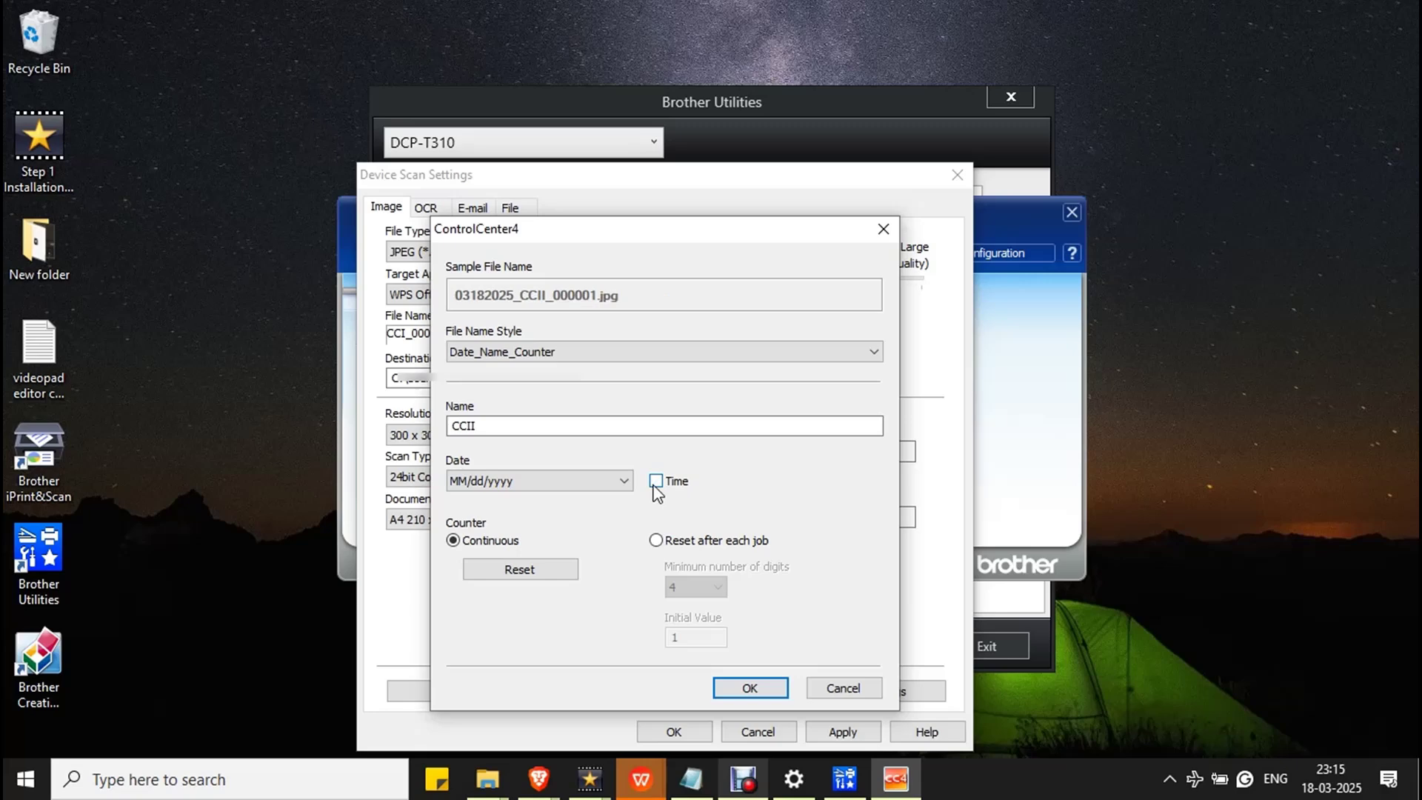
pyautogui.click(655, 486)
# After trying a 3-digit per-job counter, restore the Continuous counter and confirm the naming format
pyautogui.click(656, 540)
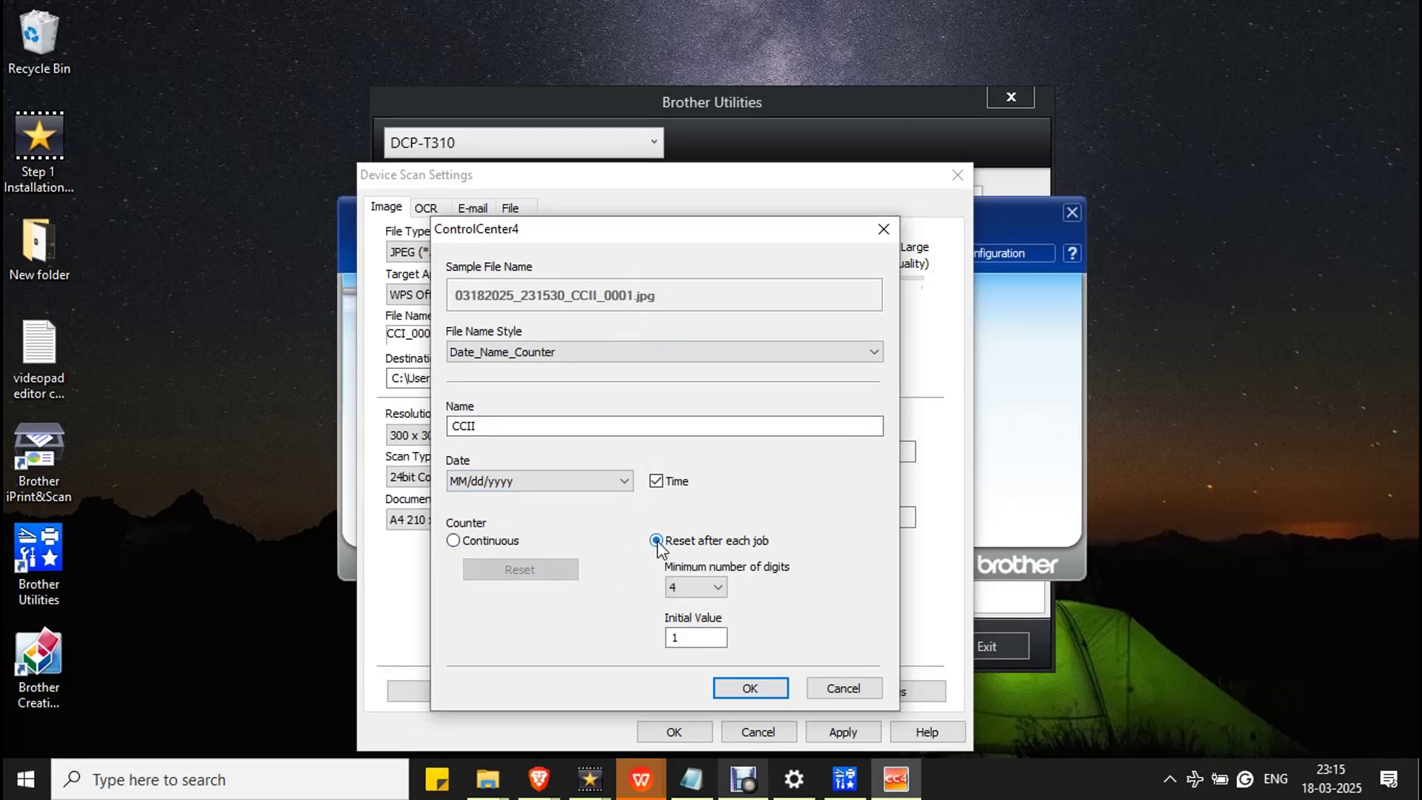
pyautogui.click(719, 588)
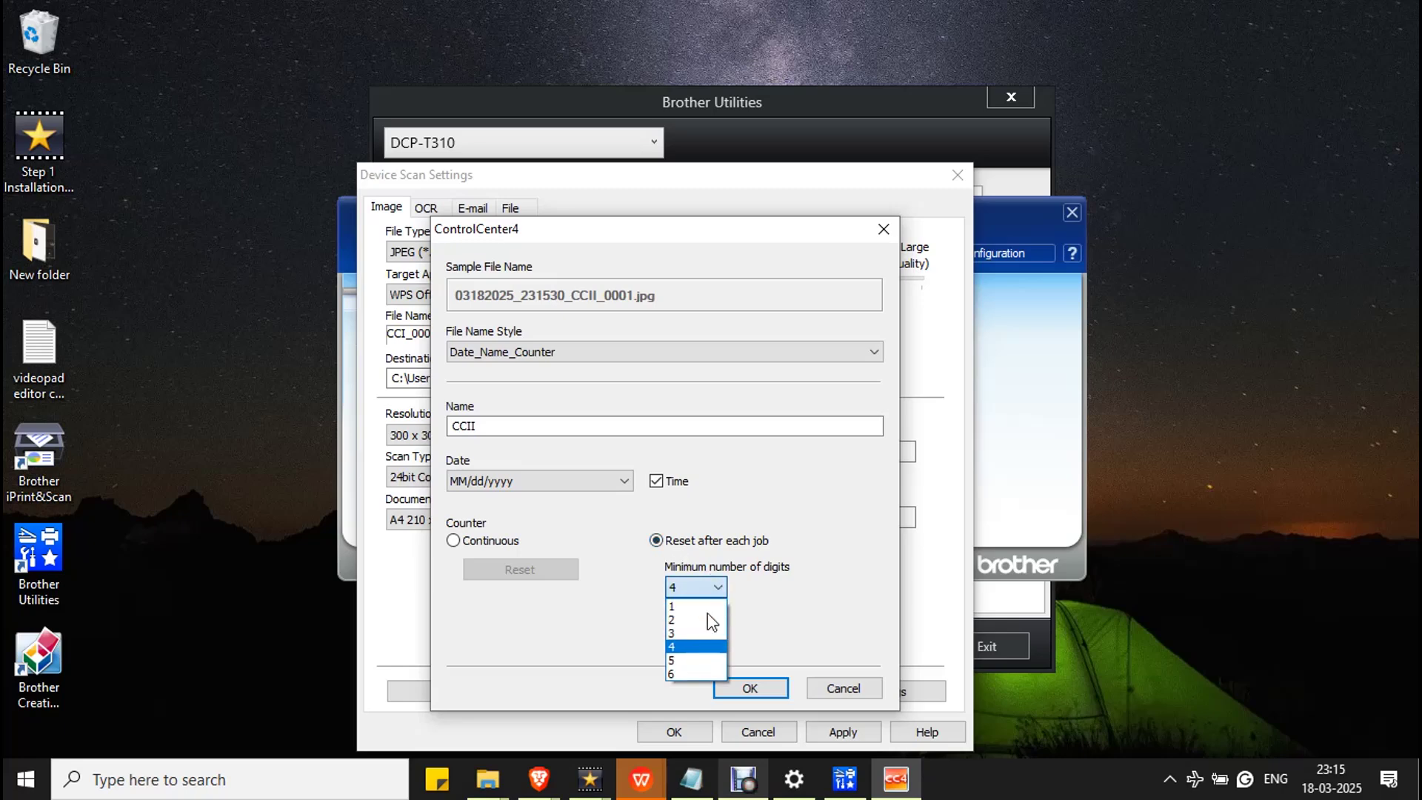
pyautogui.click(691, 661)
pyautogui.scroll(2, 683, 590)
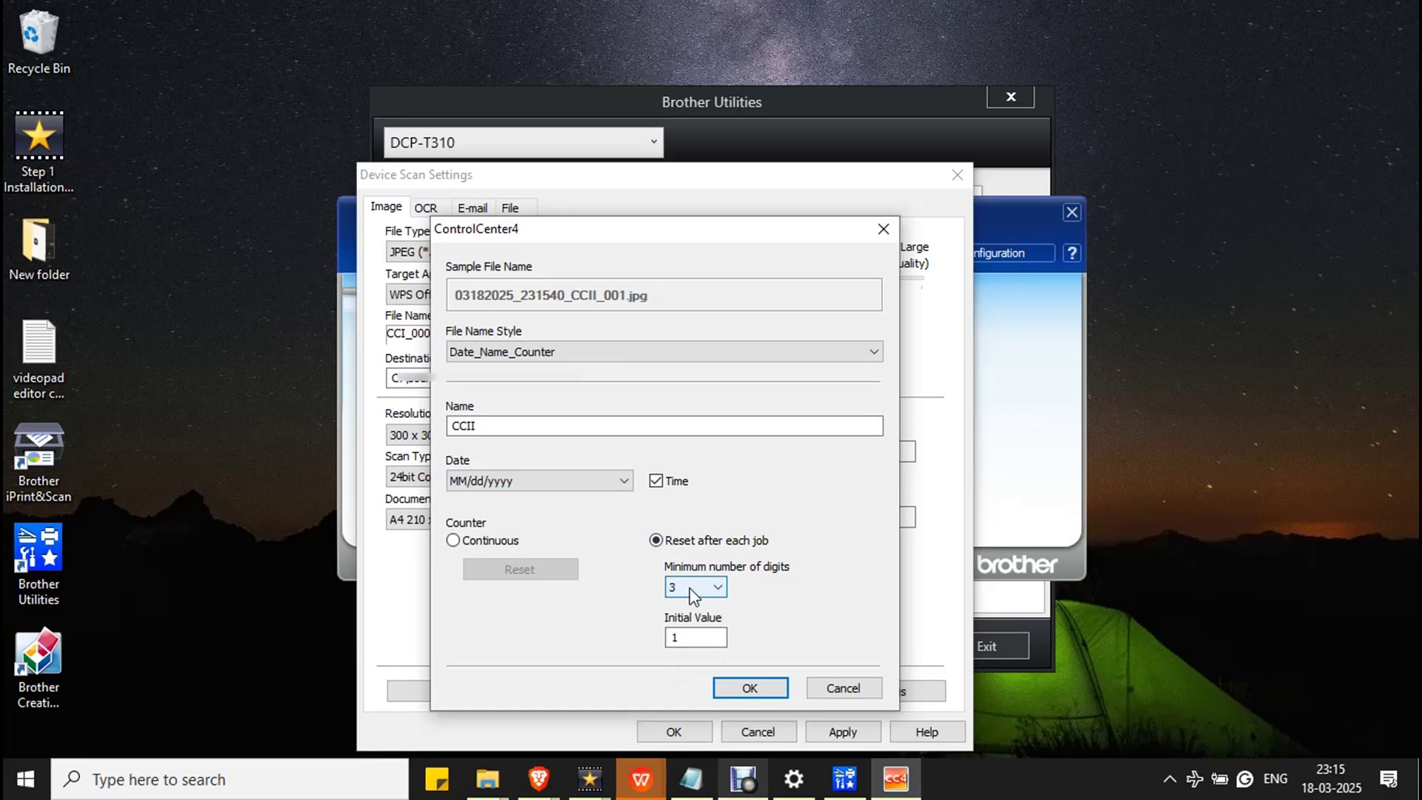
pyautogui.click(686, 590)
pyautogui.click(679, 632)
pyautogui.click(454, 542)
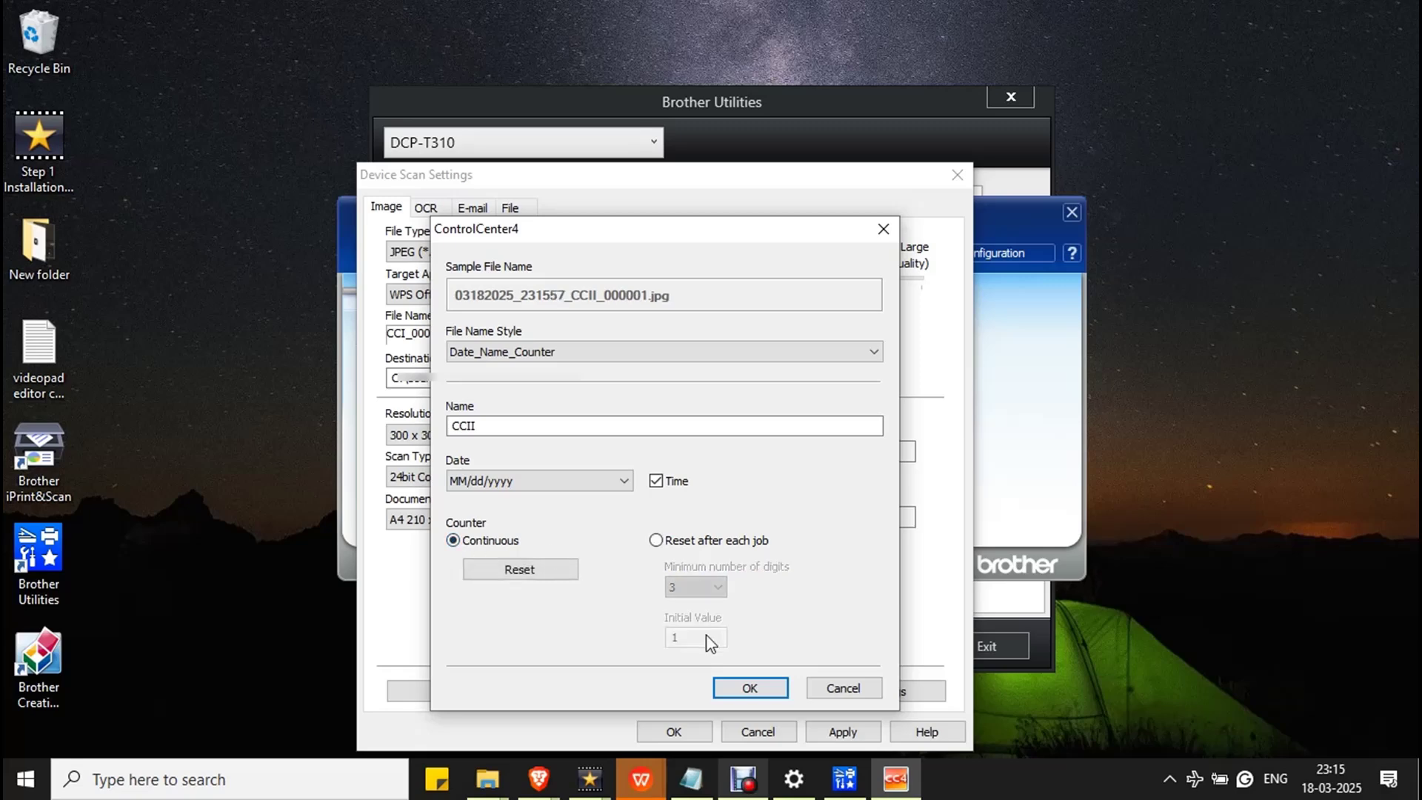
pyautogui.click(749, 688)
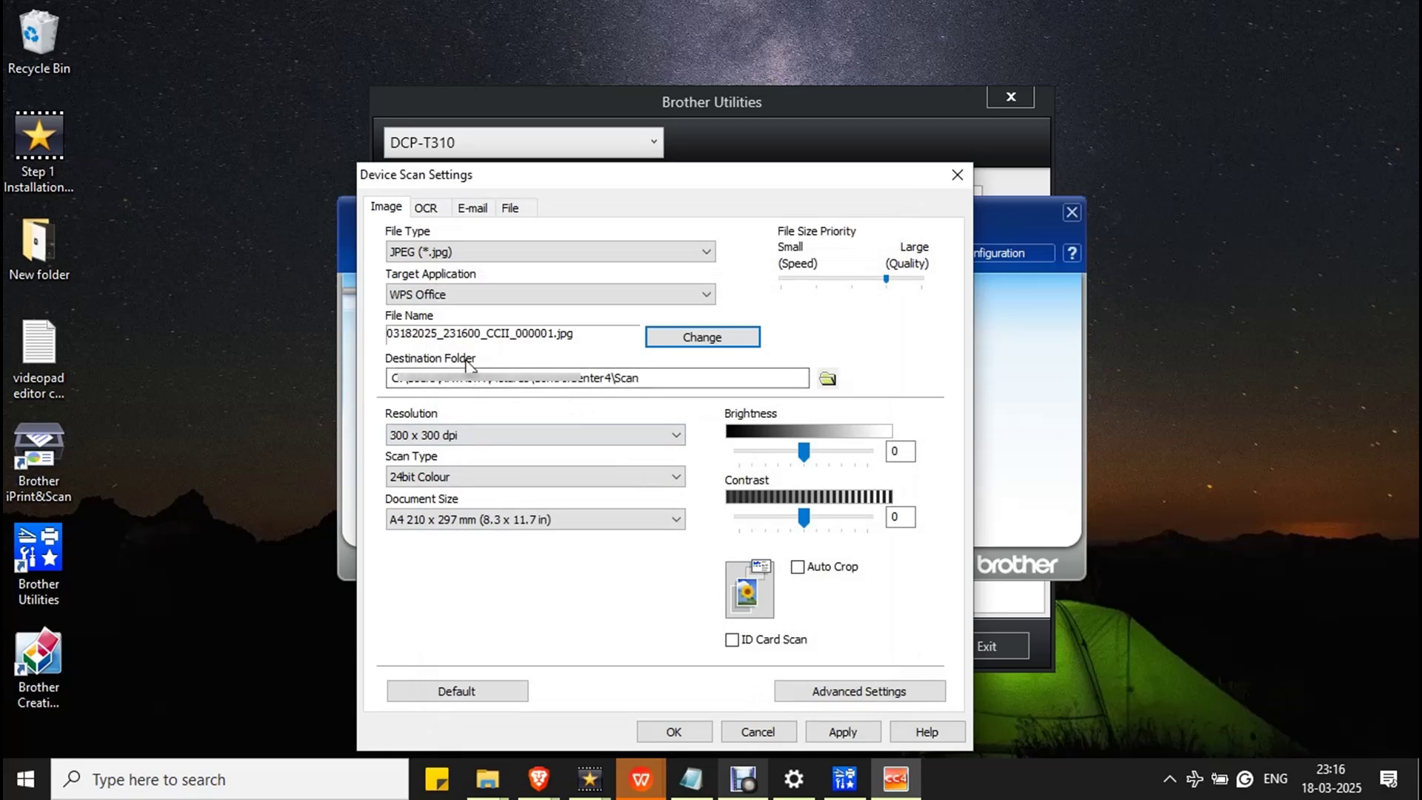
# Set the Desktop under This PC as the destination folder for scanned images
pyautogui.click(672, 383)
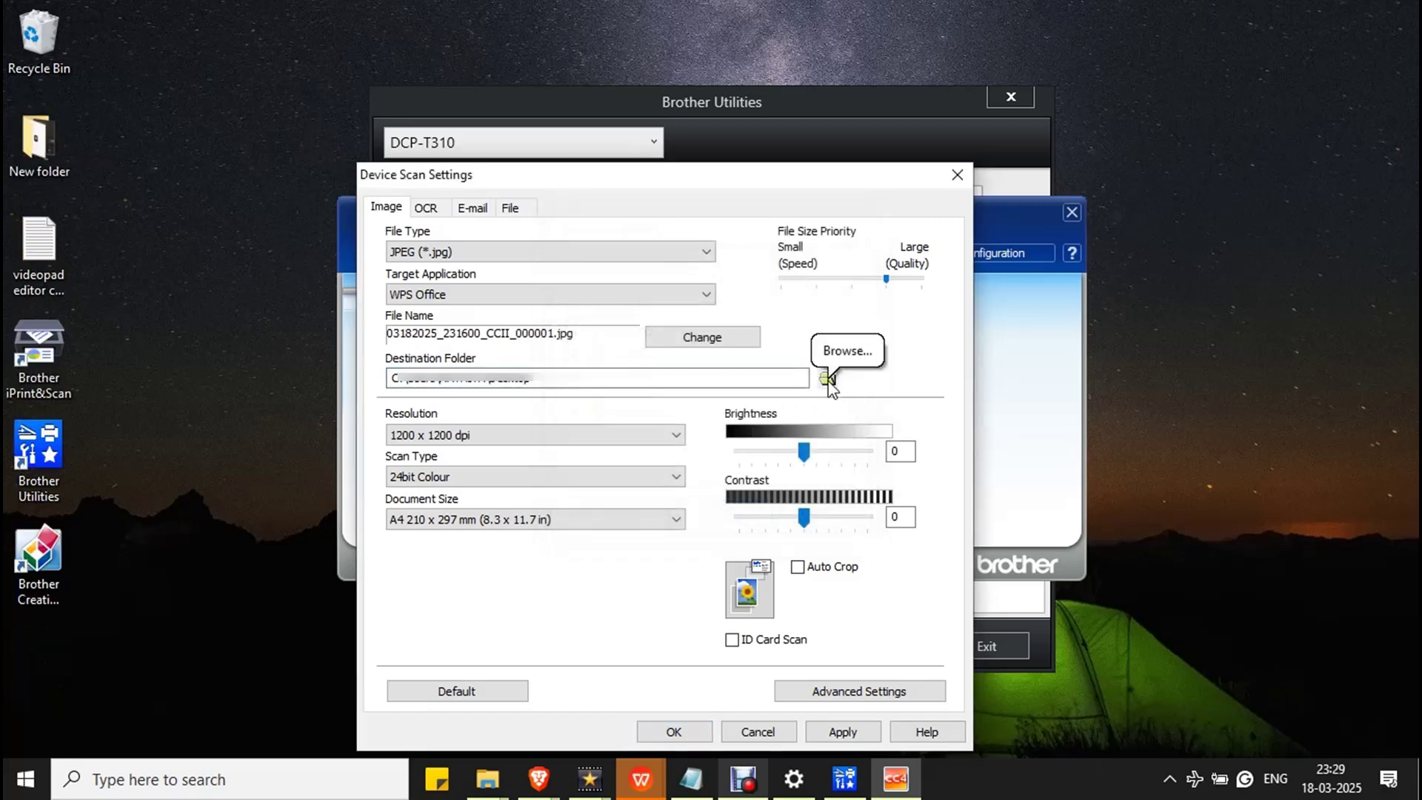
pyautogui.click(827, 379)
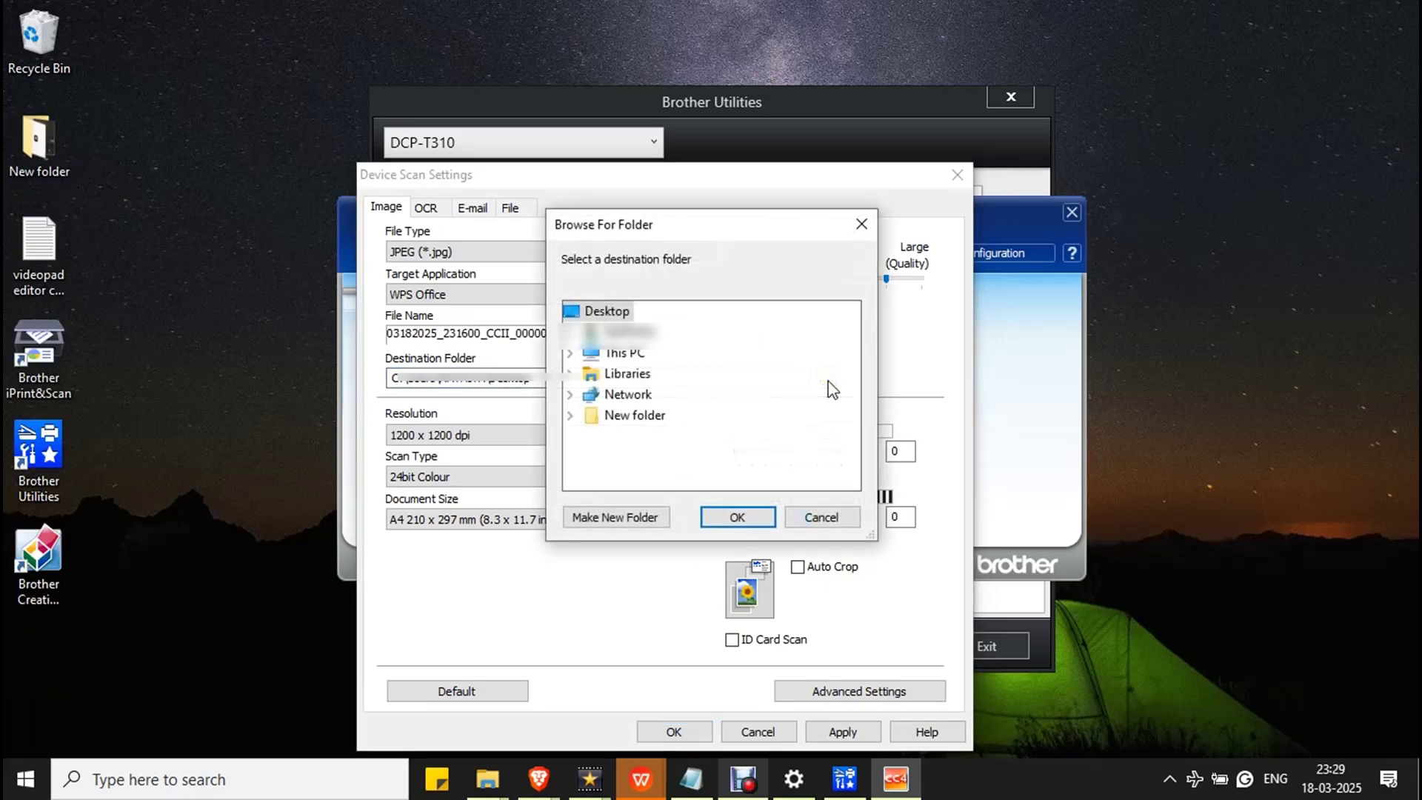
pyautogui.click(571, 354)
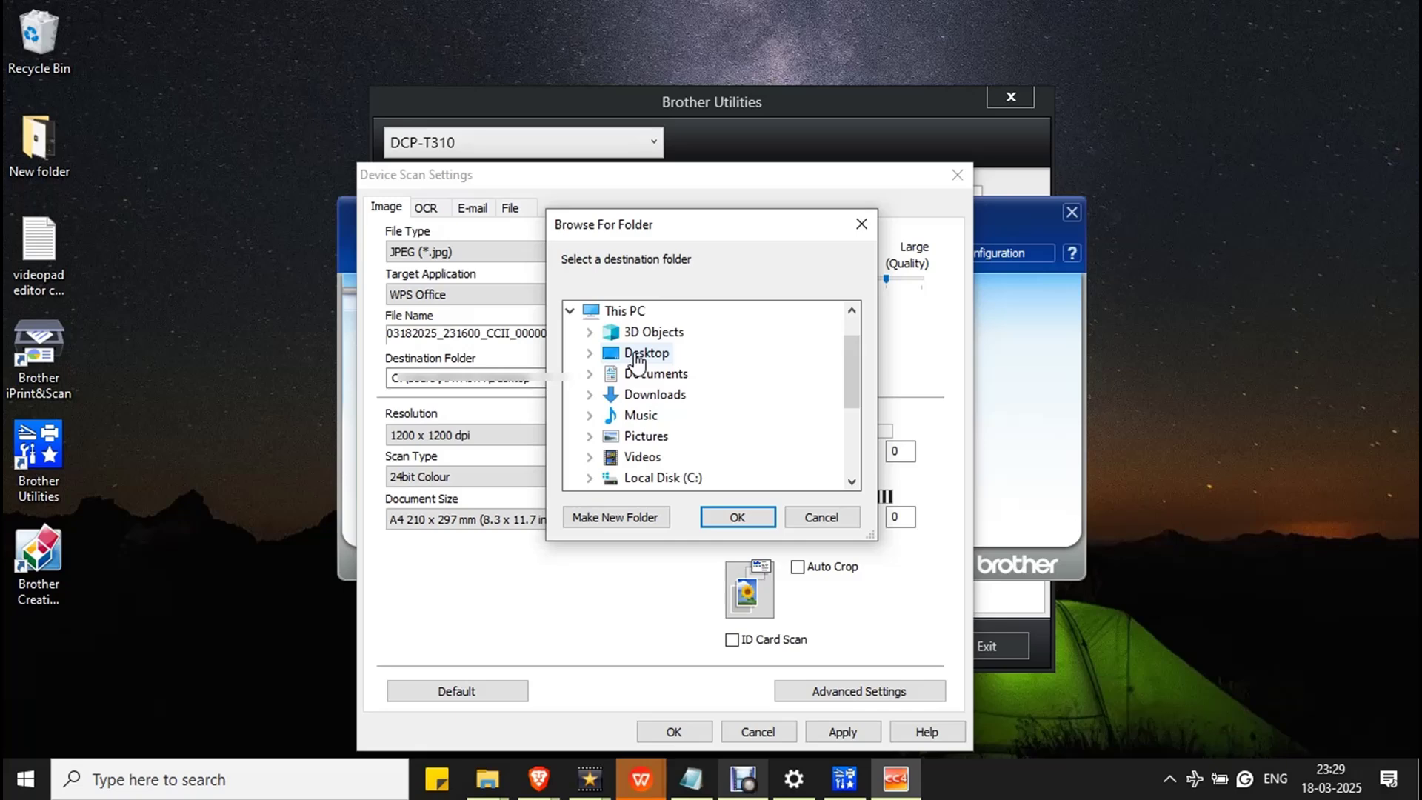
pyautogui.click(637, 353)
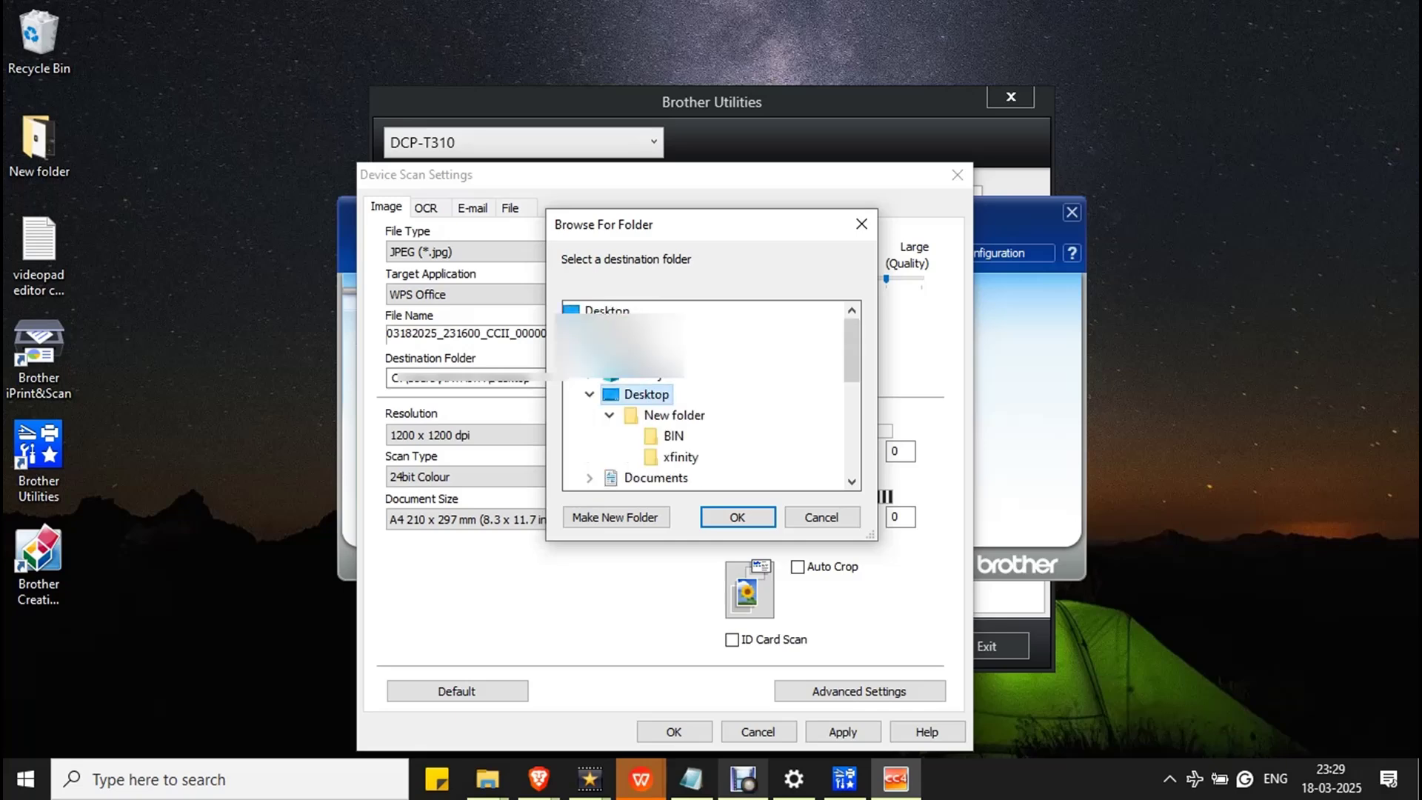
pyautogui.click(726, 516)
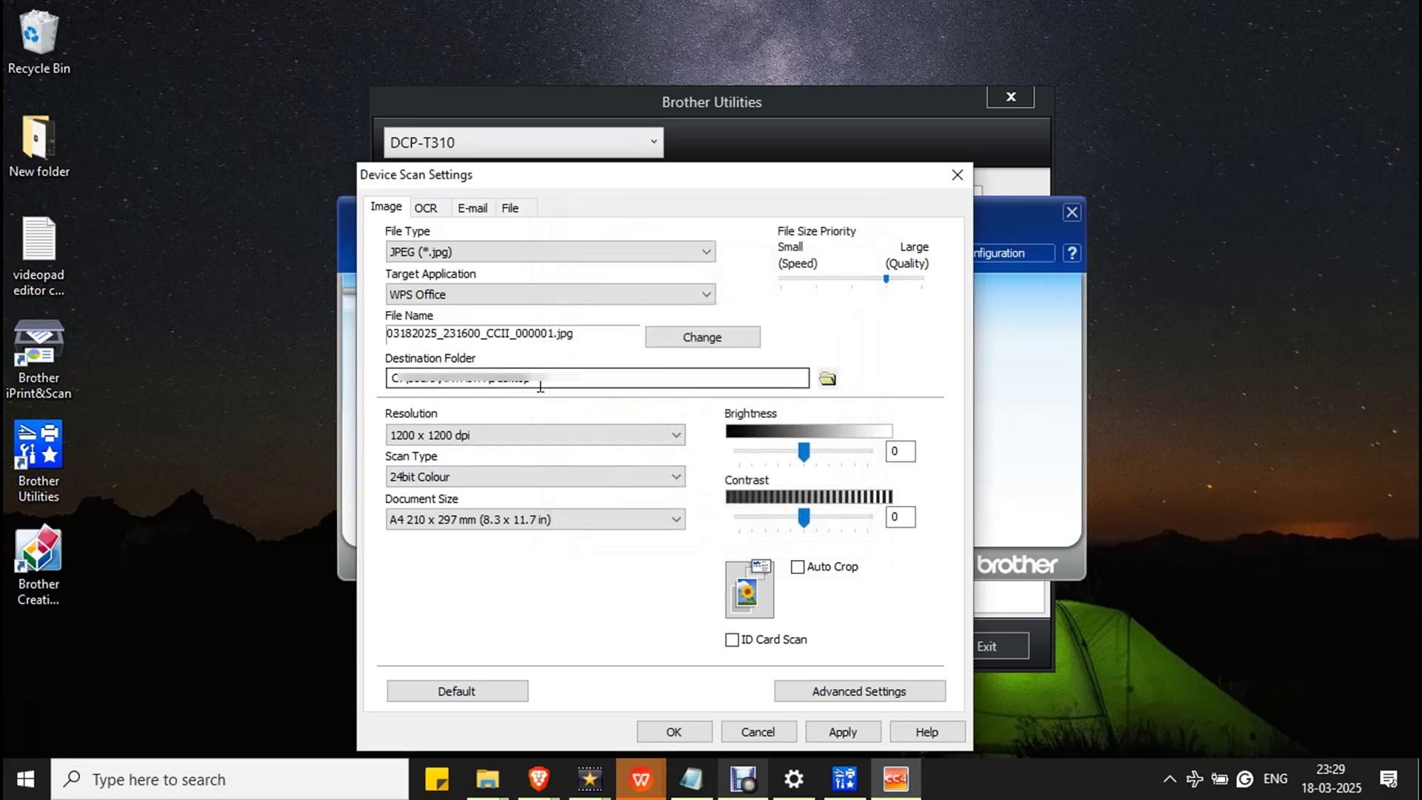
# Set resolution to 300 x 300 dpi and scan type to 24bit Colour
pyautogui.click(539, 434)
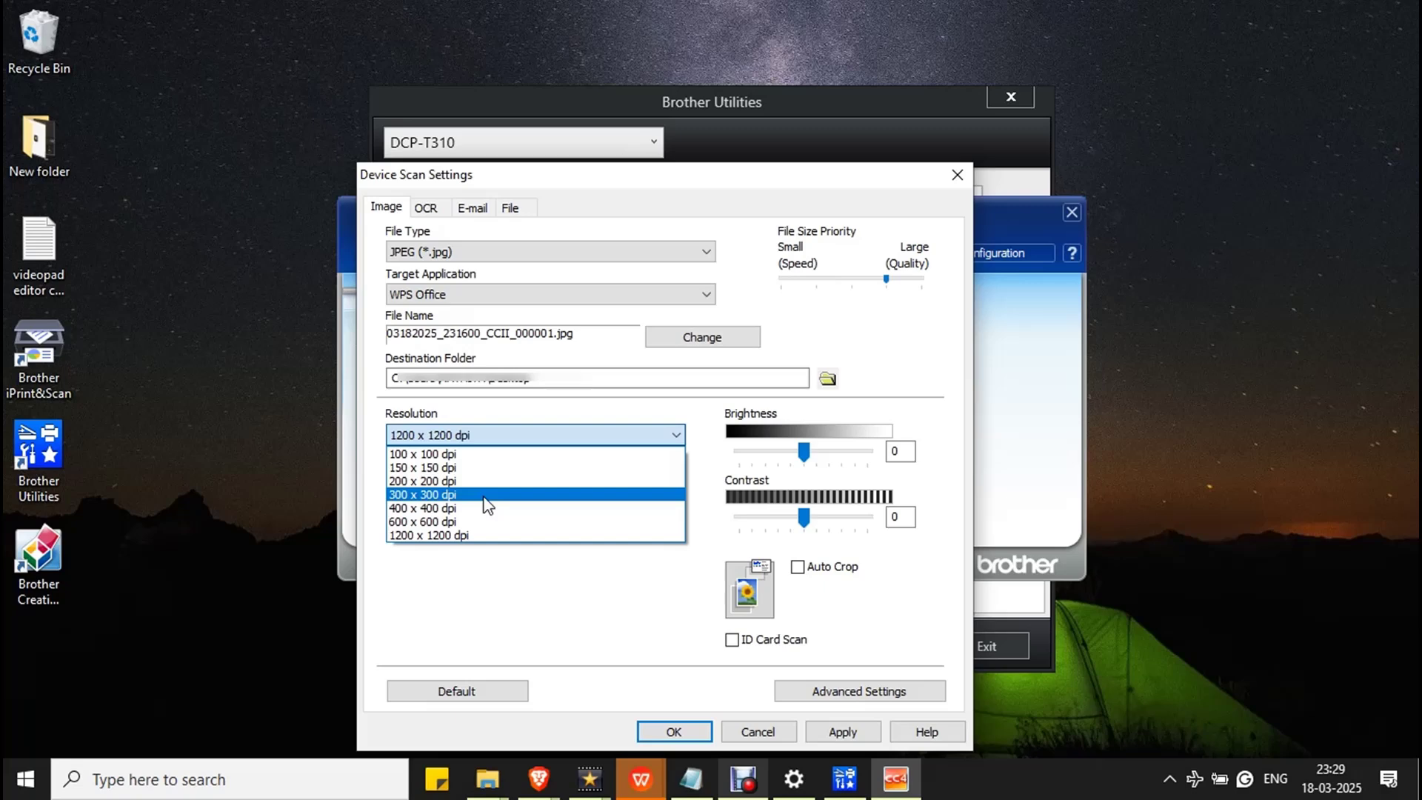
pyautogui.click(487, 495)
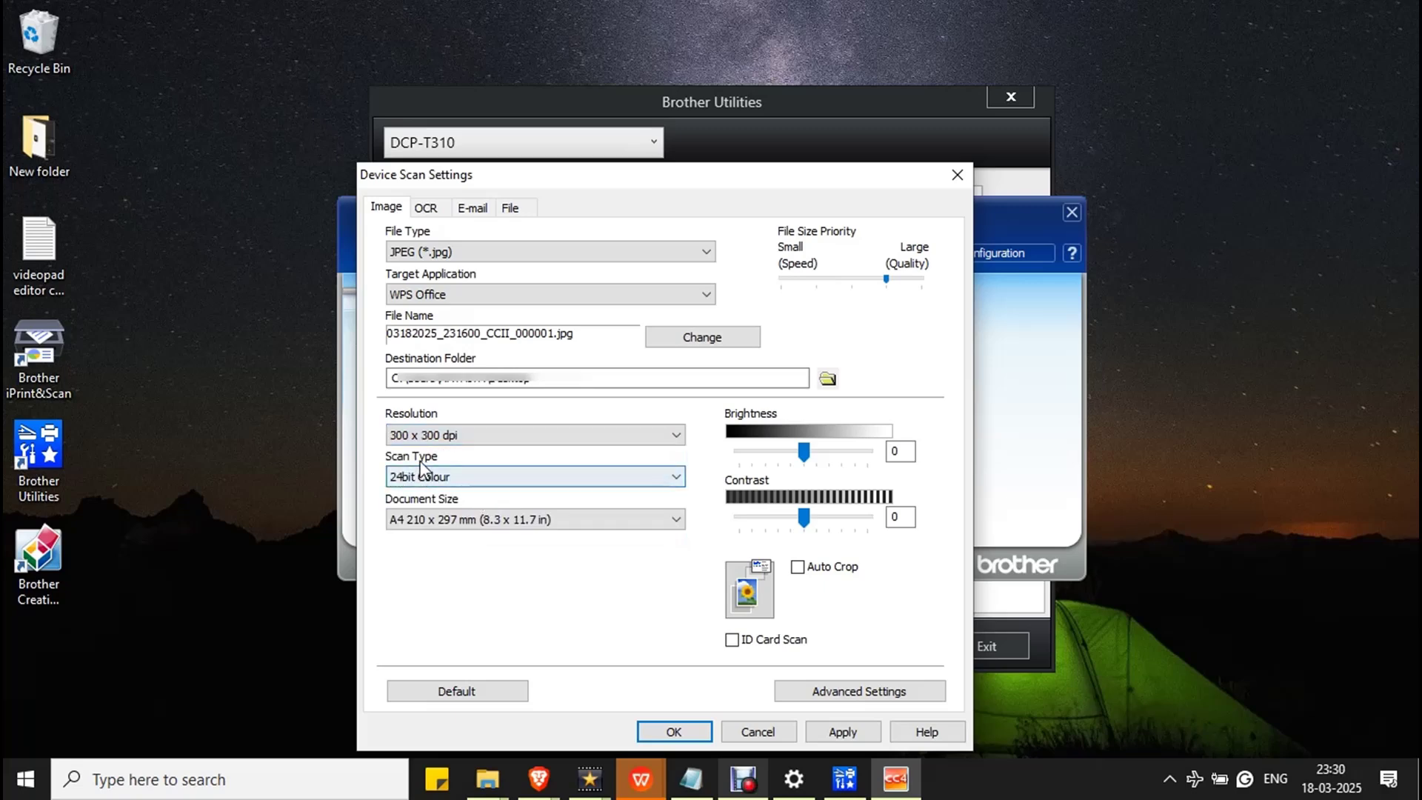
pyautogui.click(516, 478)
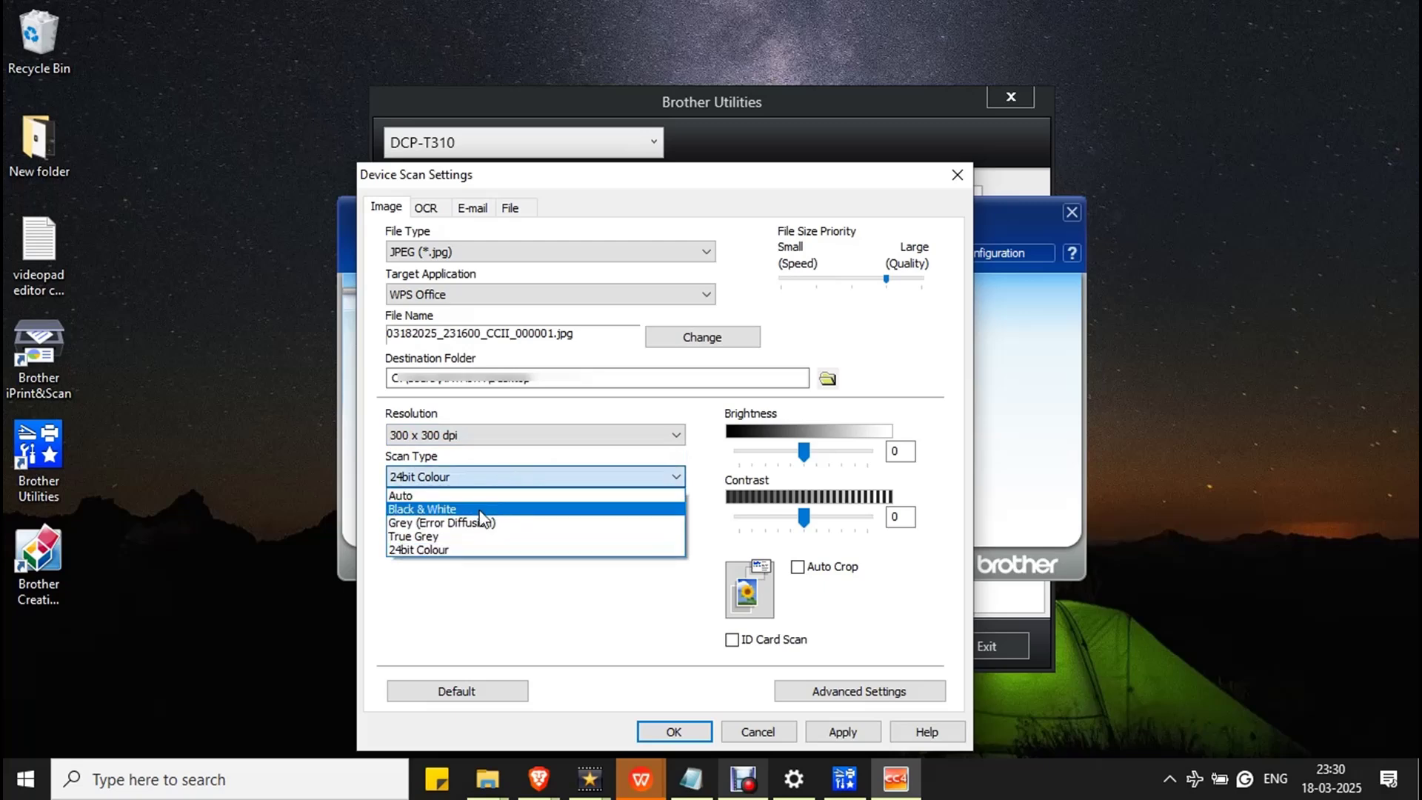
pyautogui.click(457, 552)
pyautogui.click(512, 477)
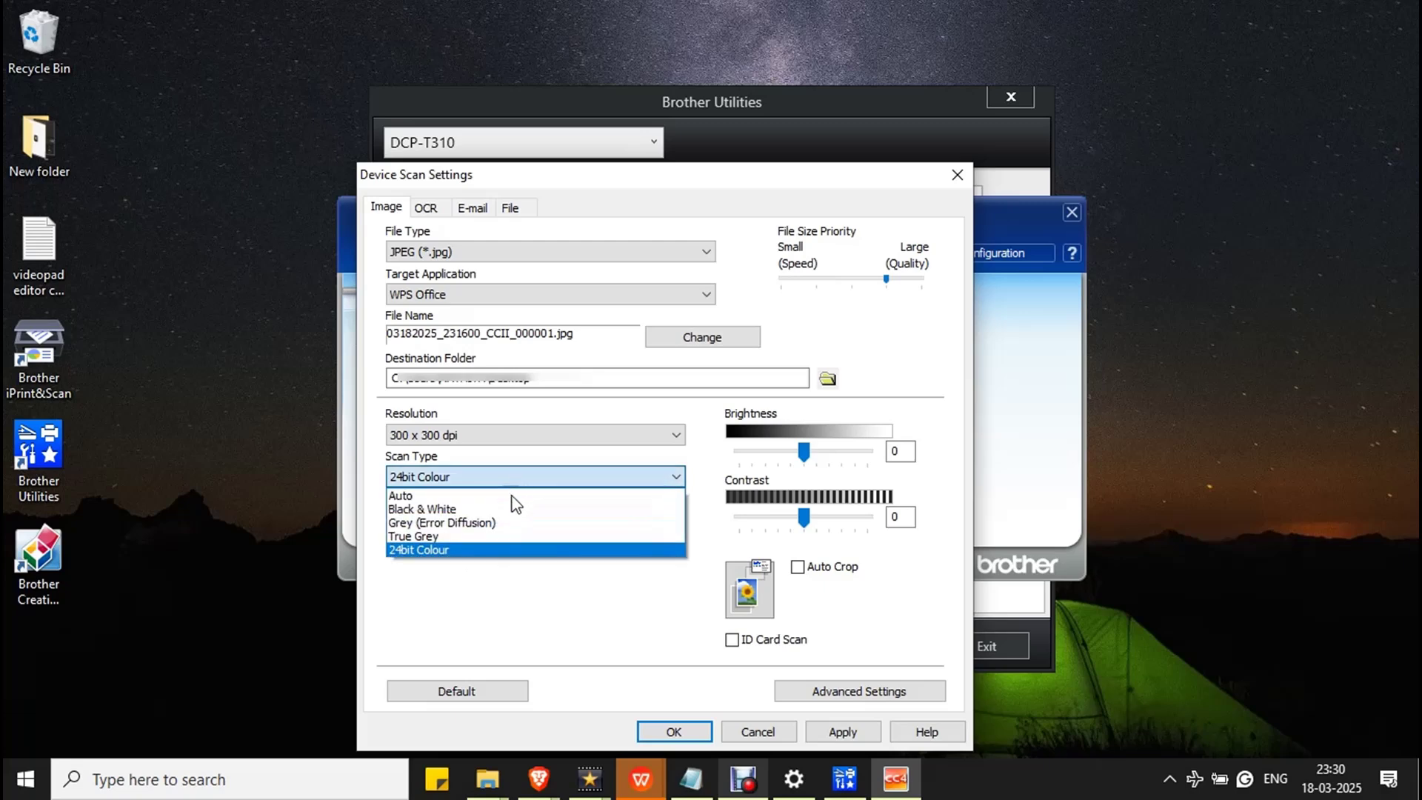
pyautogui.click(466, 550)
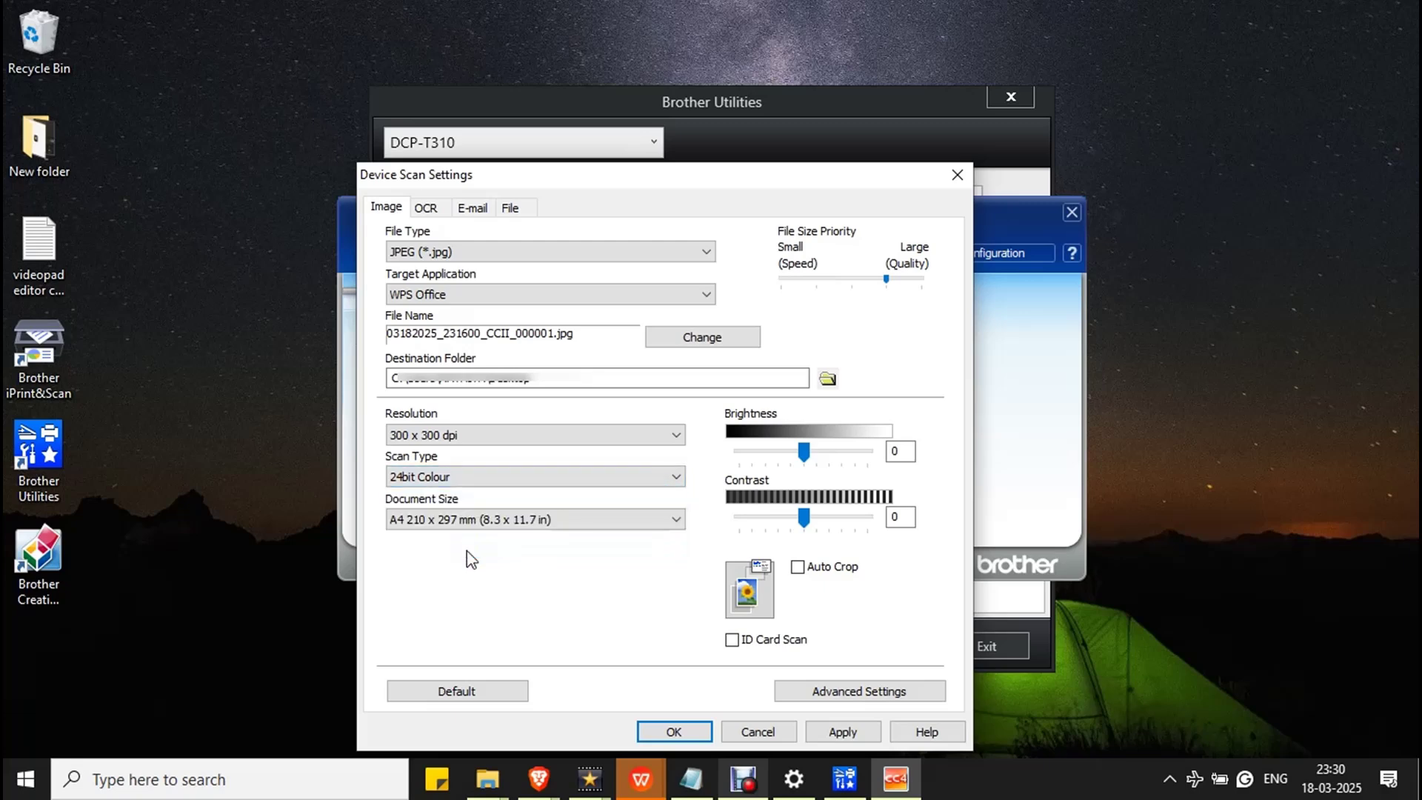
pyautogui.click(617, 521)
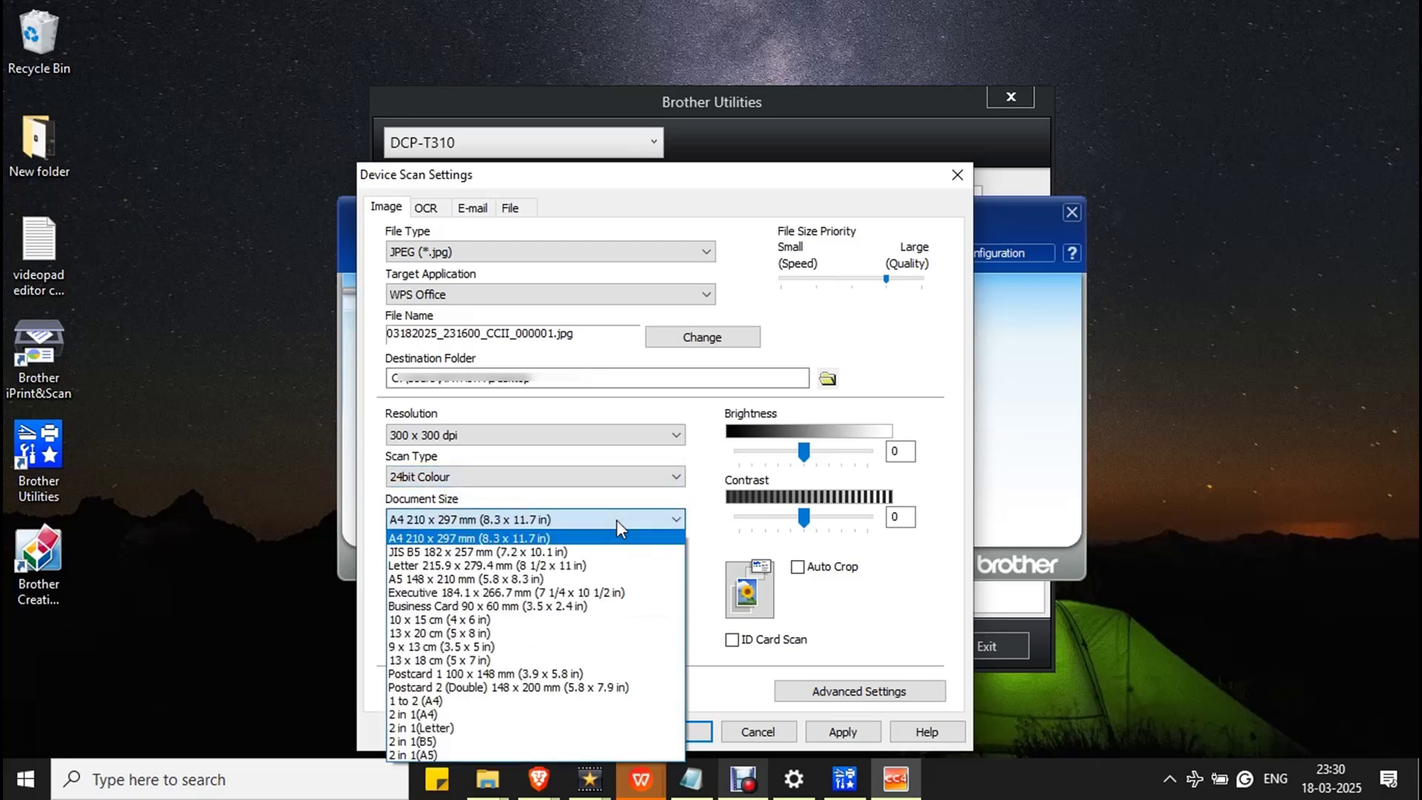
pyautogui.click(563, 538)
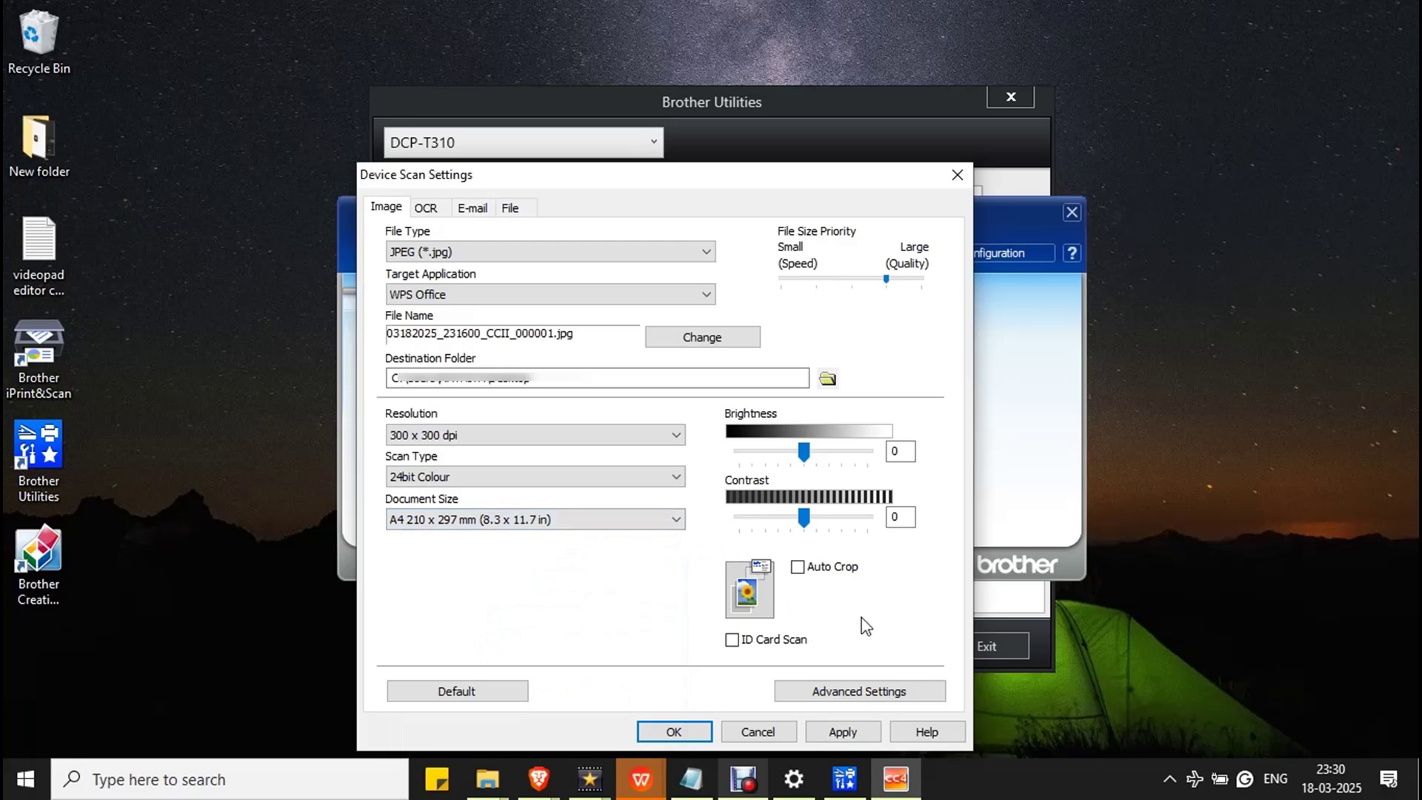
pyautogui.click(733, 640)
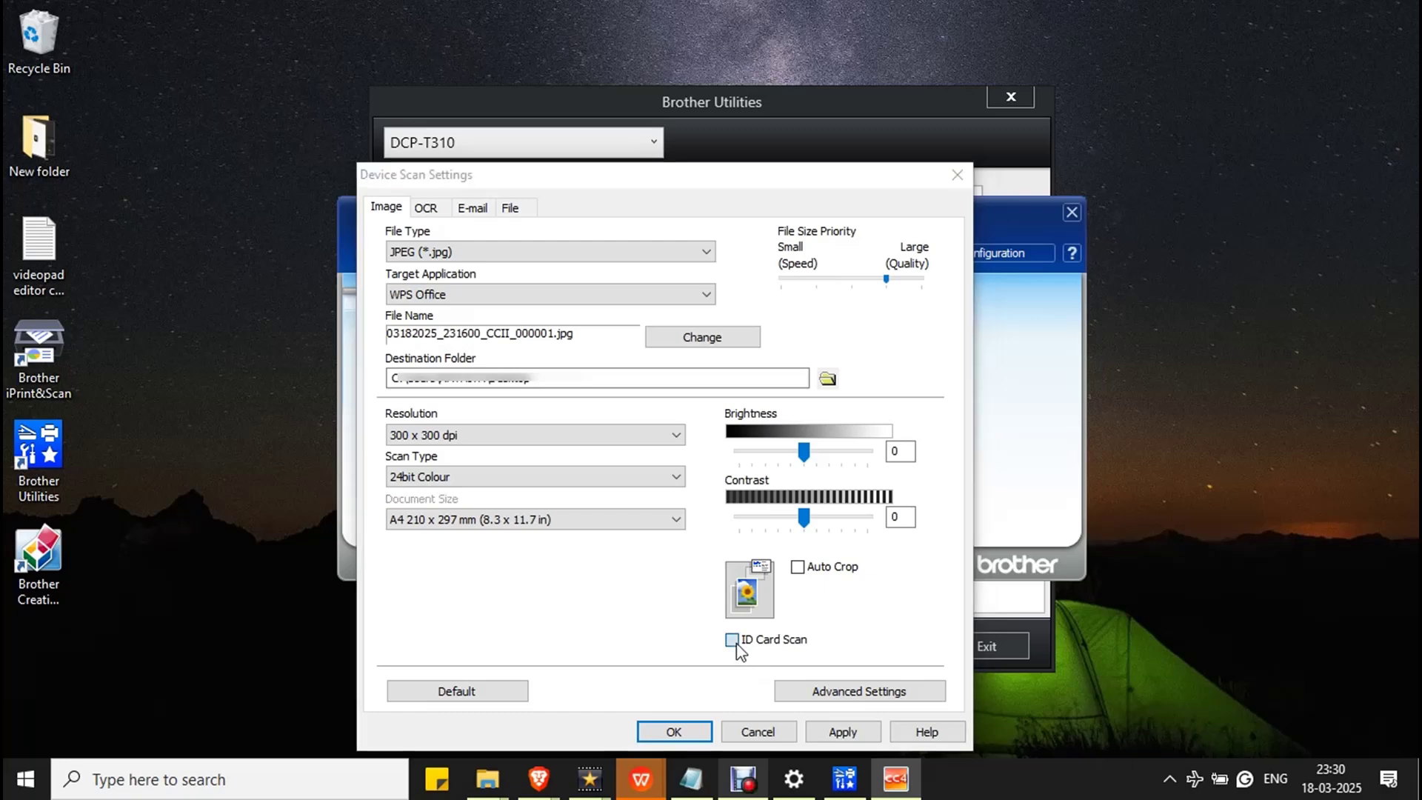
pyautogui.click(675, 705)
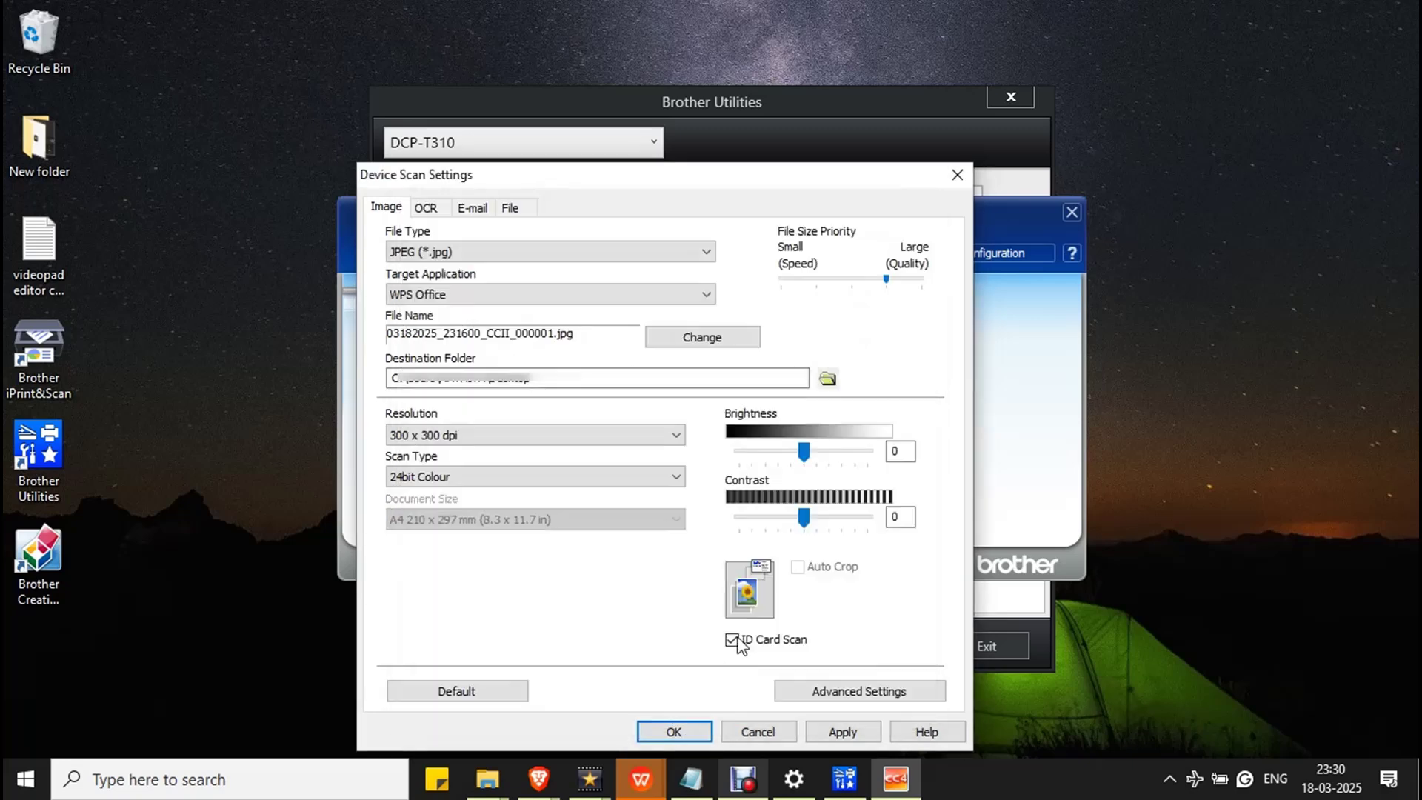
pyautogui.click(740, 641)
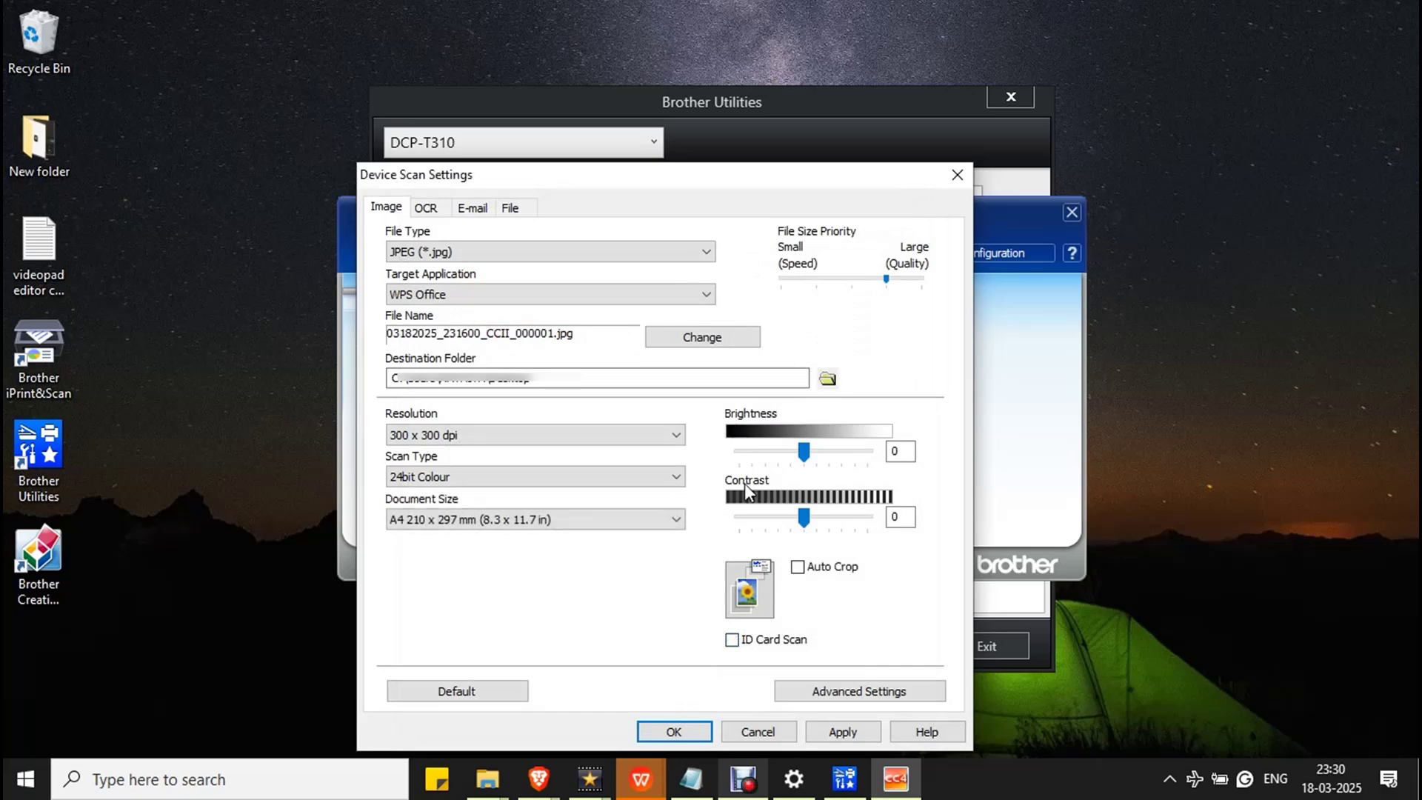
# Open Advanced Settings for the Image scan and turn off Skip Blank Page
pyautogui.click(847, 692)
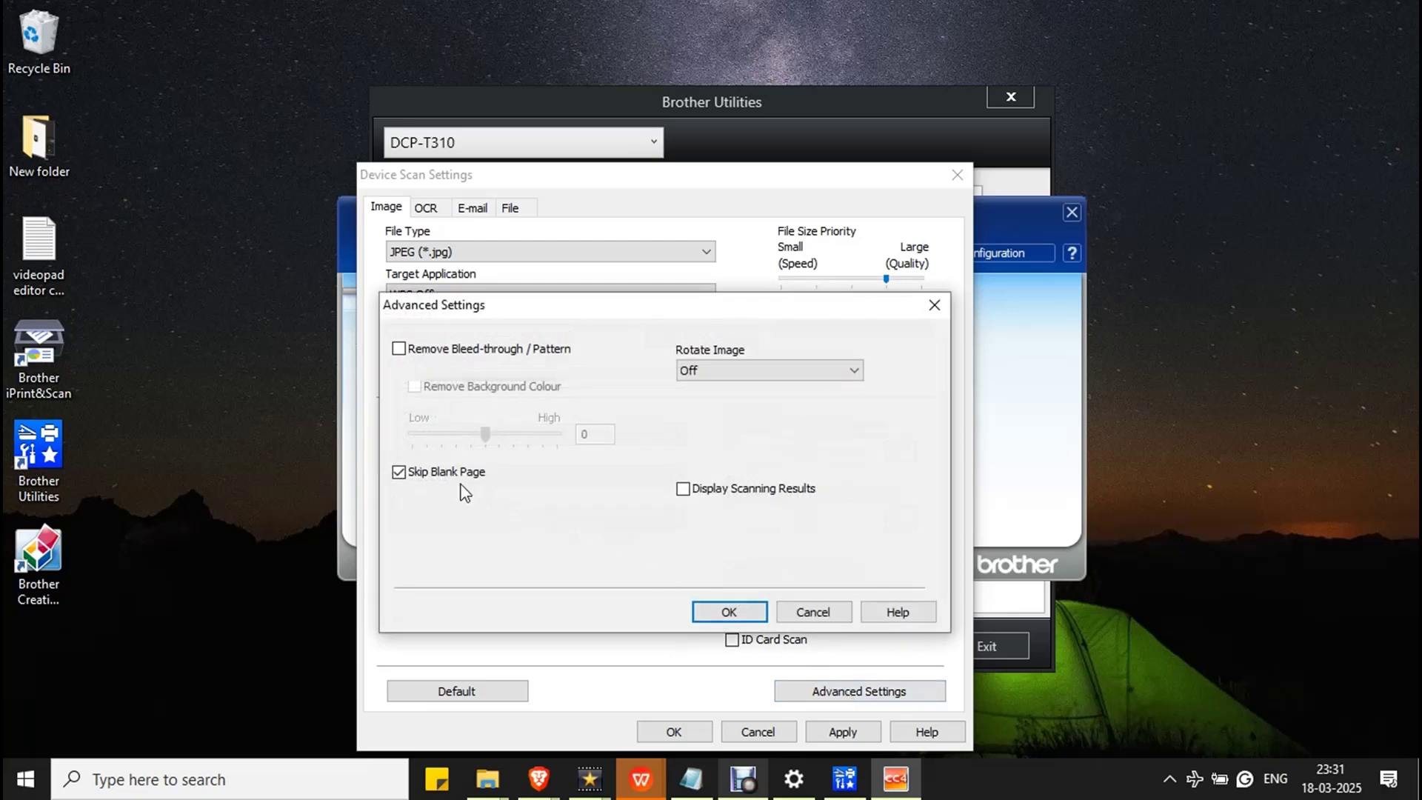
pyautogui.click(436, 477)
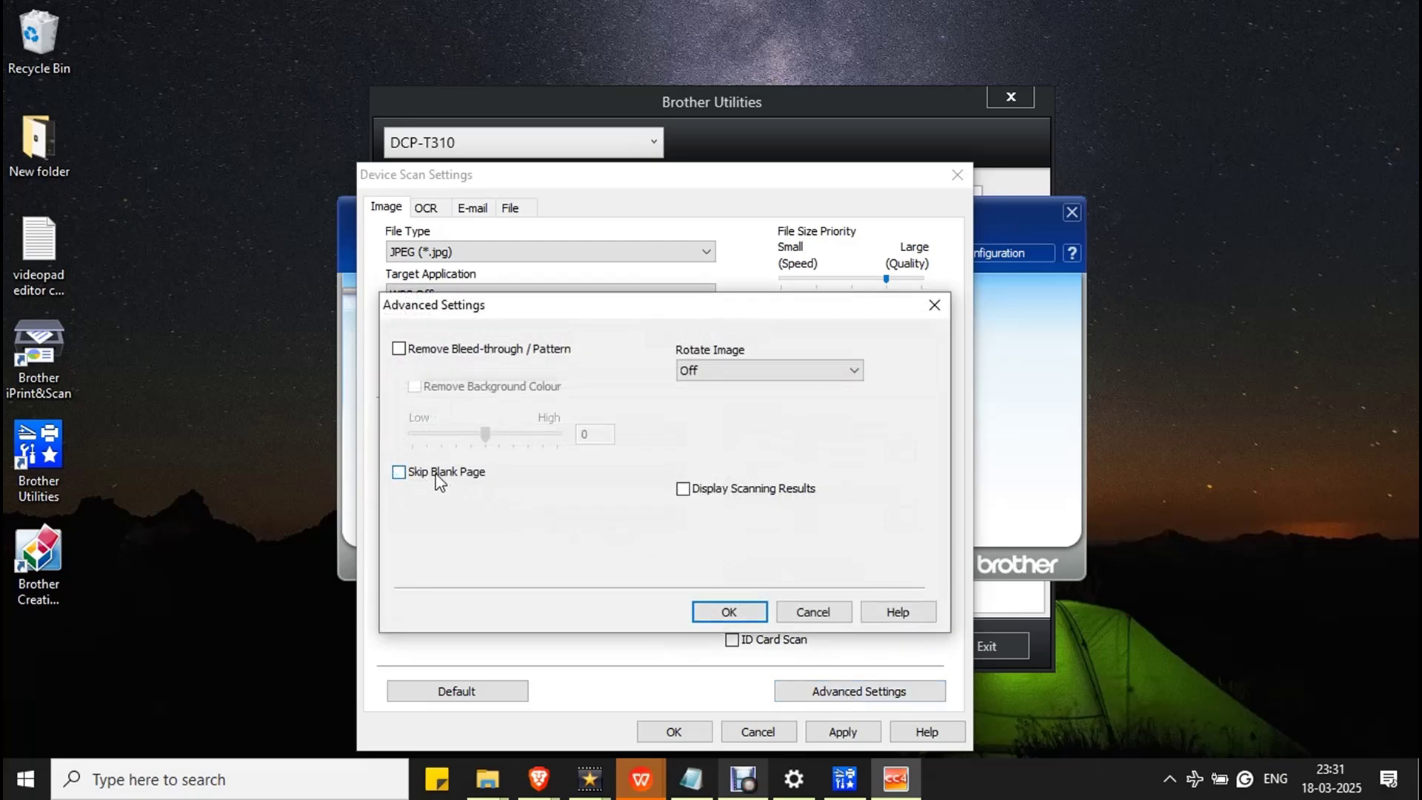